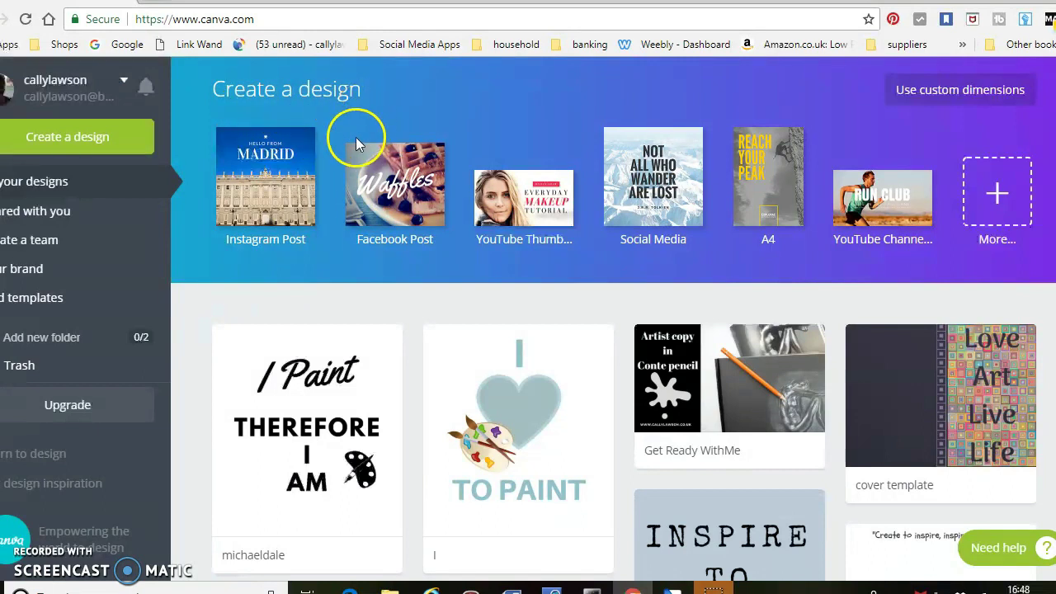
# Open the full catalogue of design types and look through all its categories, from social media posts to ads.
pyautogui.click(52, 145)
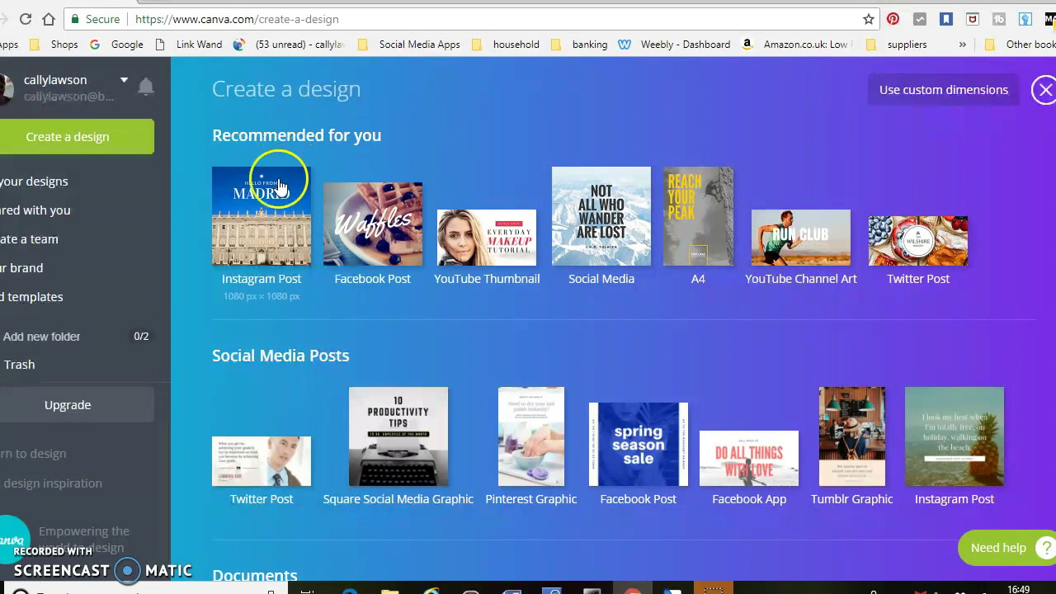
pyautogui.scroll(-2, 559, 211)
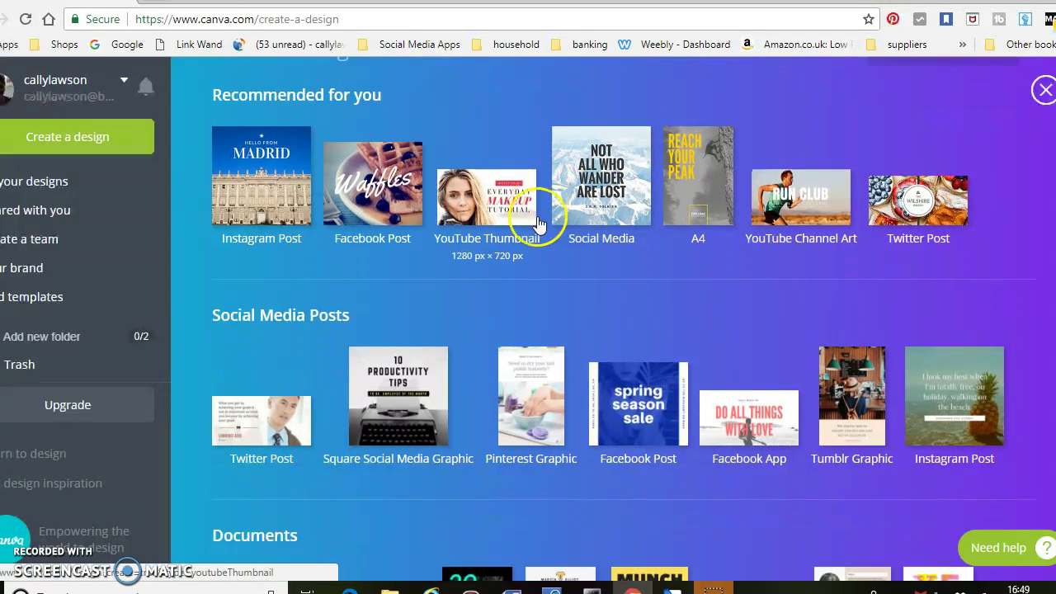
pyautogui.scroll(-4, 286, 237)
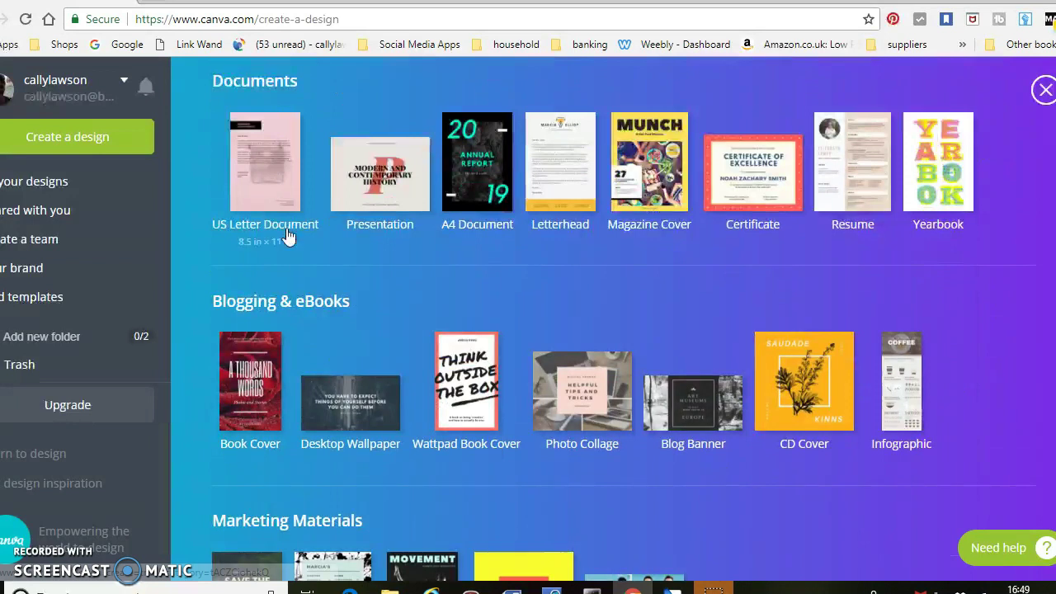
pyautogui.scroll(-4, 405, 281)
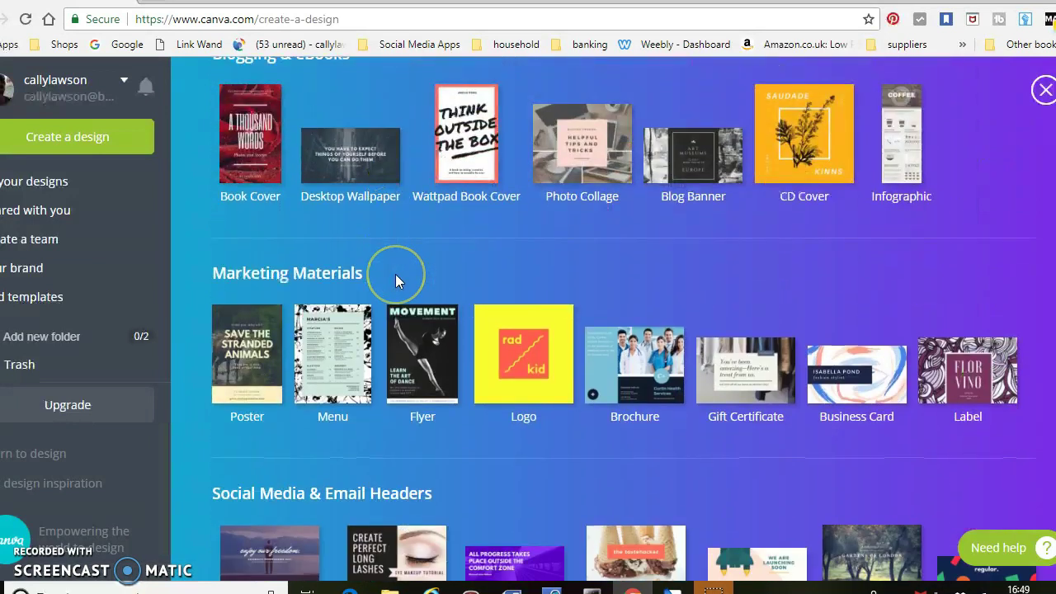
pyautogui.scroll(-2, 396, 282)
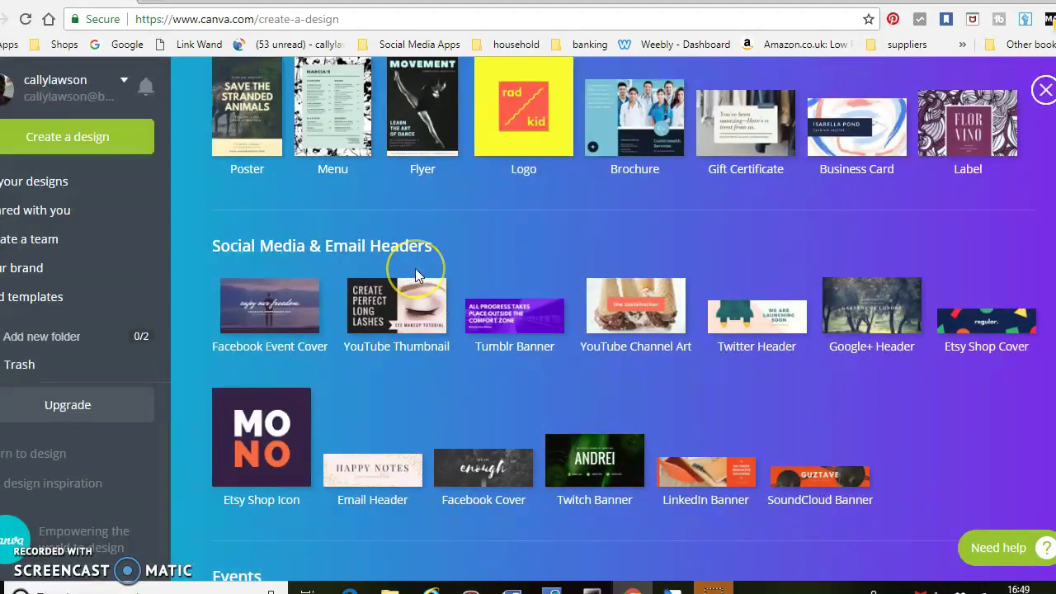
pyautogui.scroll(-2, 421, 265)
pyautogui.scroll(-3, 398, 270)
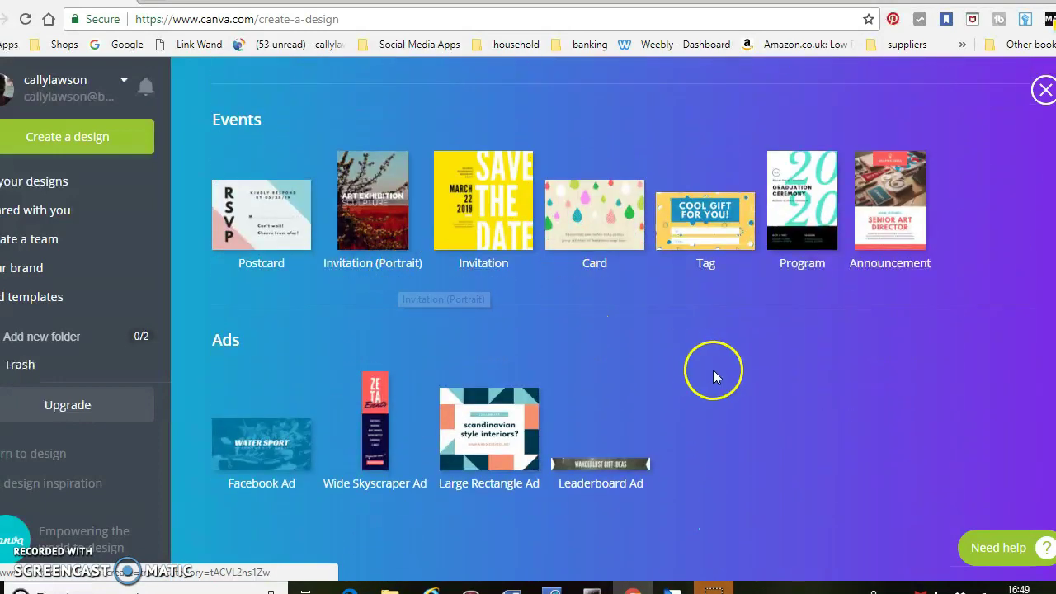
pyautogui.scroll(15, 713, 371)
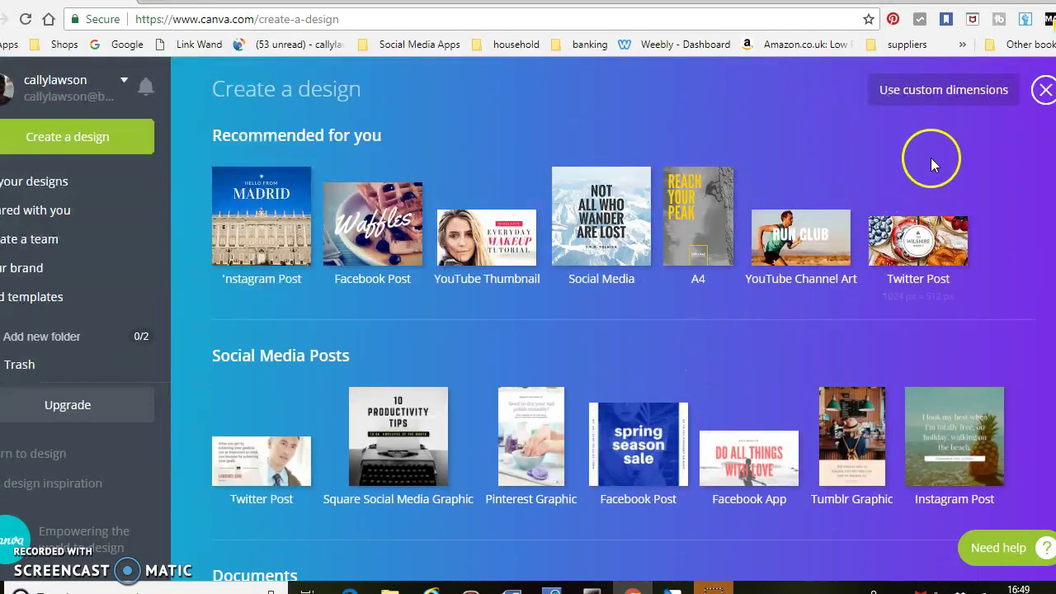
# Examine the custom dimension fields and their unit choices, and return to the preset design types.
pyautogui.click(948, 102)
pyautogui.click(445, 186)
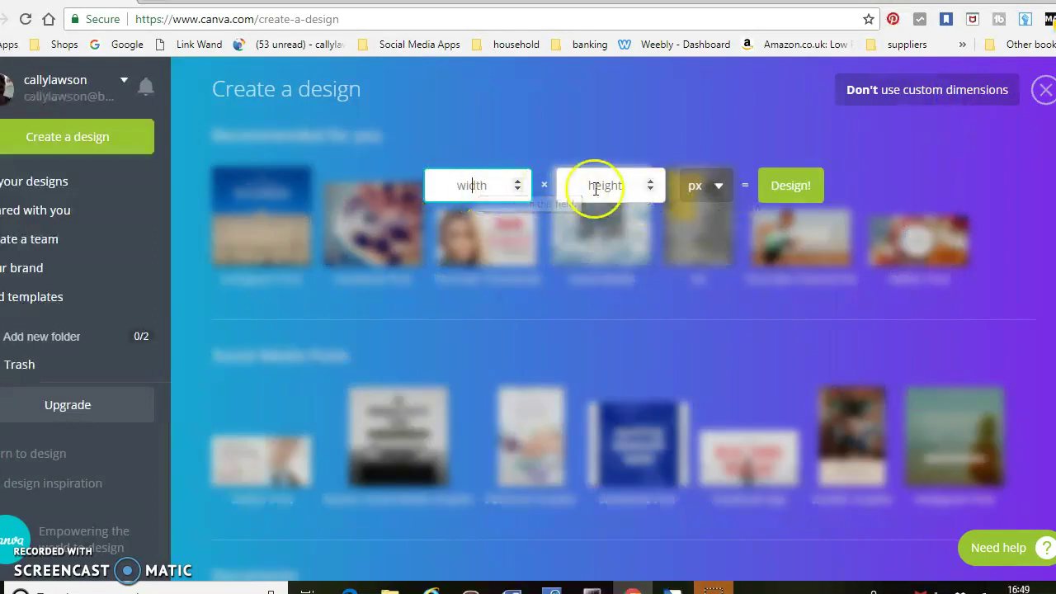
pyautogui.click(714, 195)
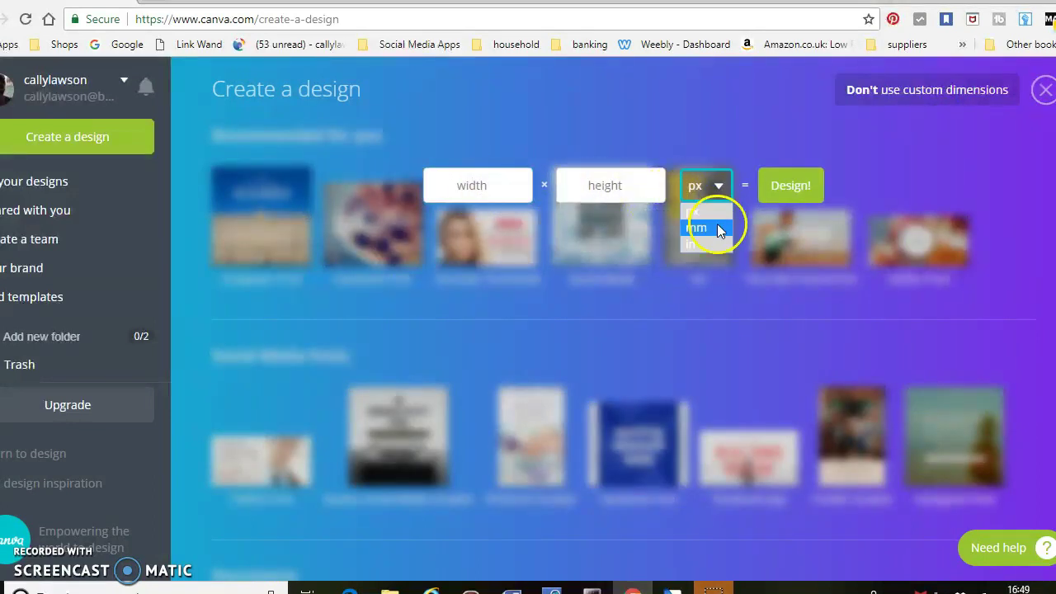
pyautogui.click(931, 93)
pyautogui.click(903, 120)
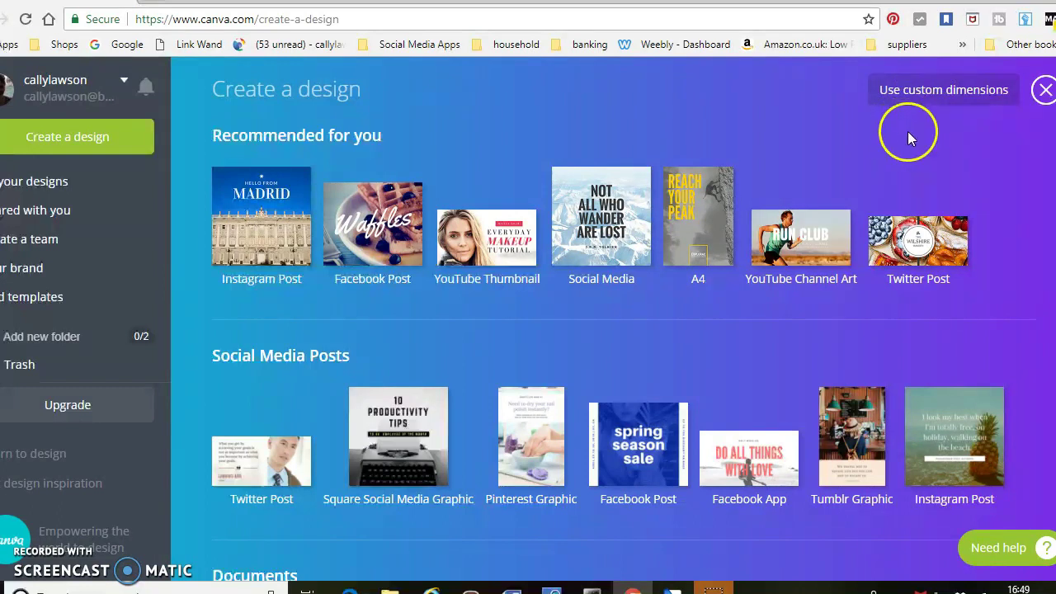
# Examine the YouTube Thumbnail and YouTube Channel Art presets and the neighbouring marketing, header, event and ad formats.
pyautogui.click(481, 235)
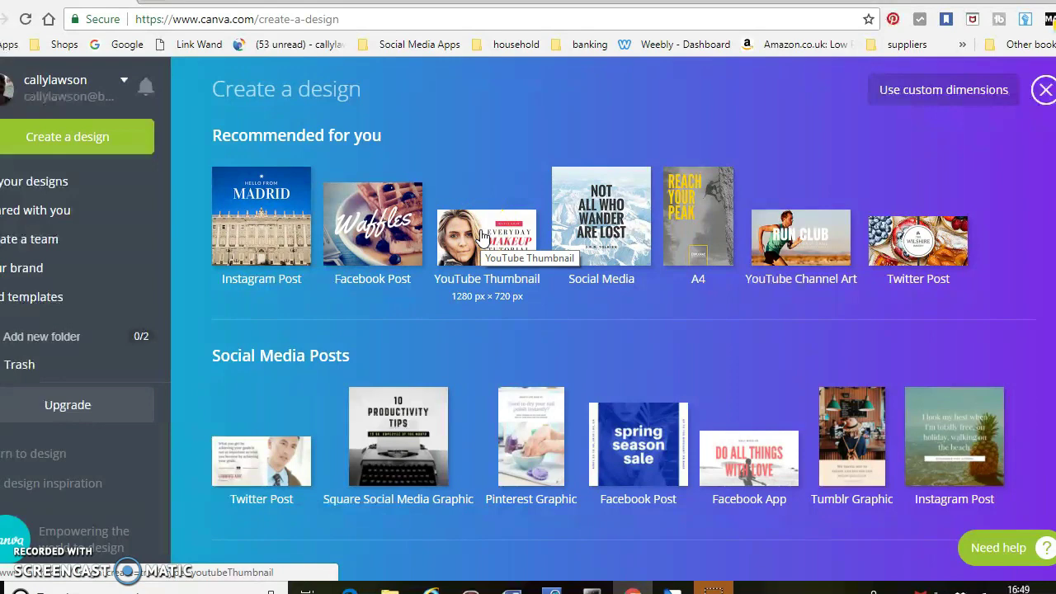
pyautogui.scroll(-4, 633, 307)
pyautogui.scroll(-7, 633, 309)
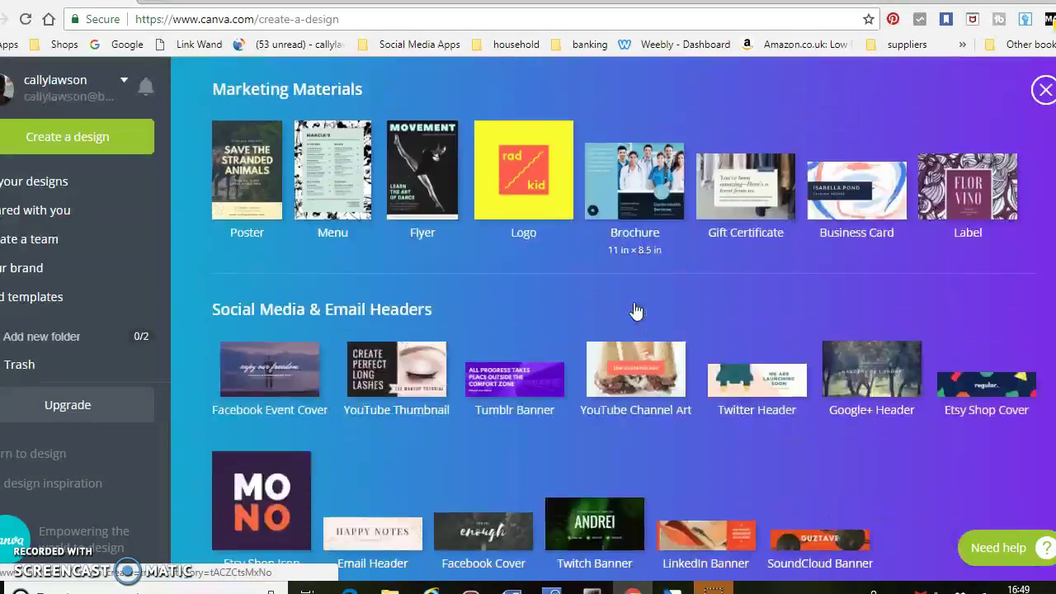
pyautogui.scroll(-1, 636, 310)
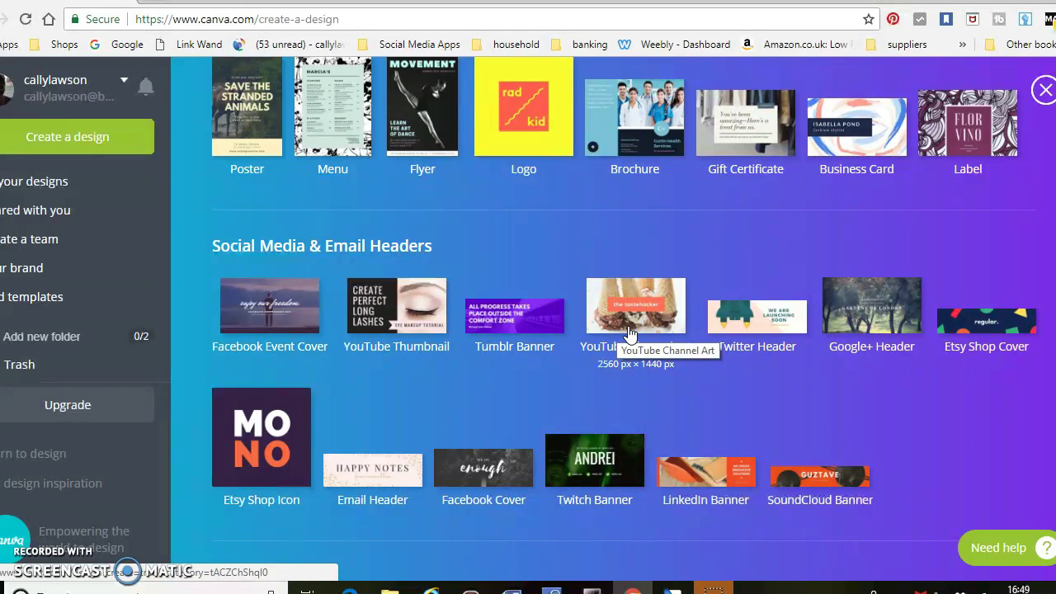
pyautogui.scroll(-4, 565, 355)
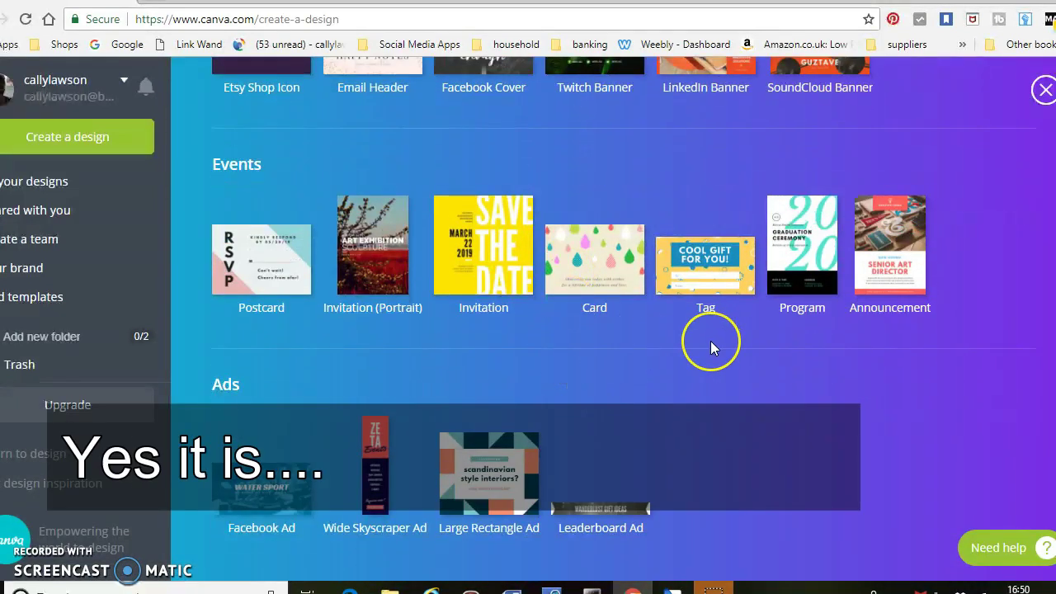
pyautogui.scroll(3, 710, 341)
pyautogui.scroll(2, 711, 340)
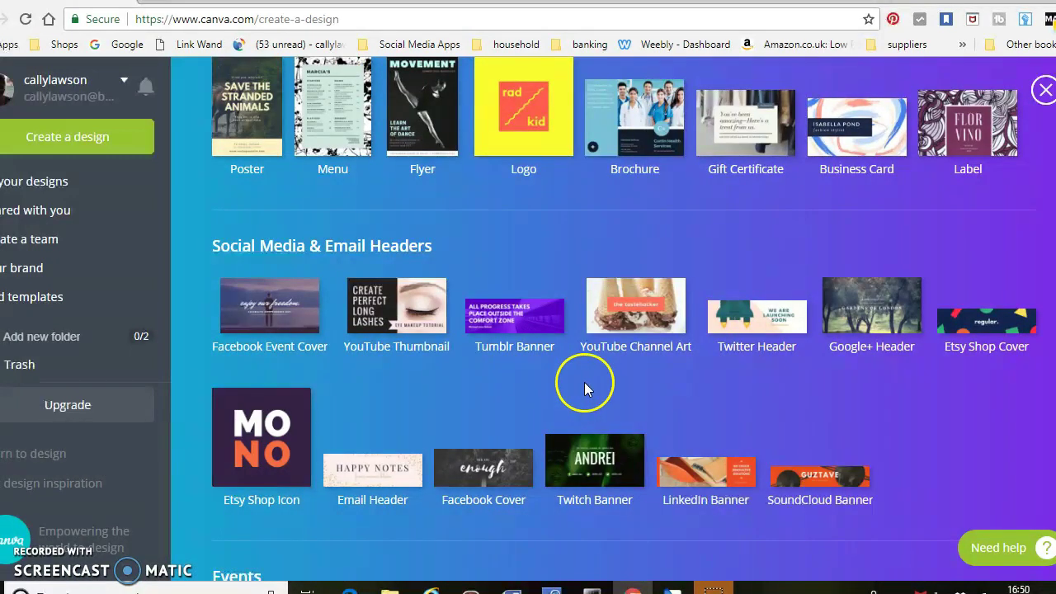
pyautogui.scroll(1, 577, 377)
pyautogui.click(642, 390)
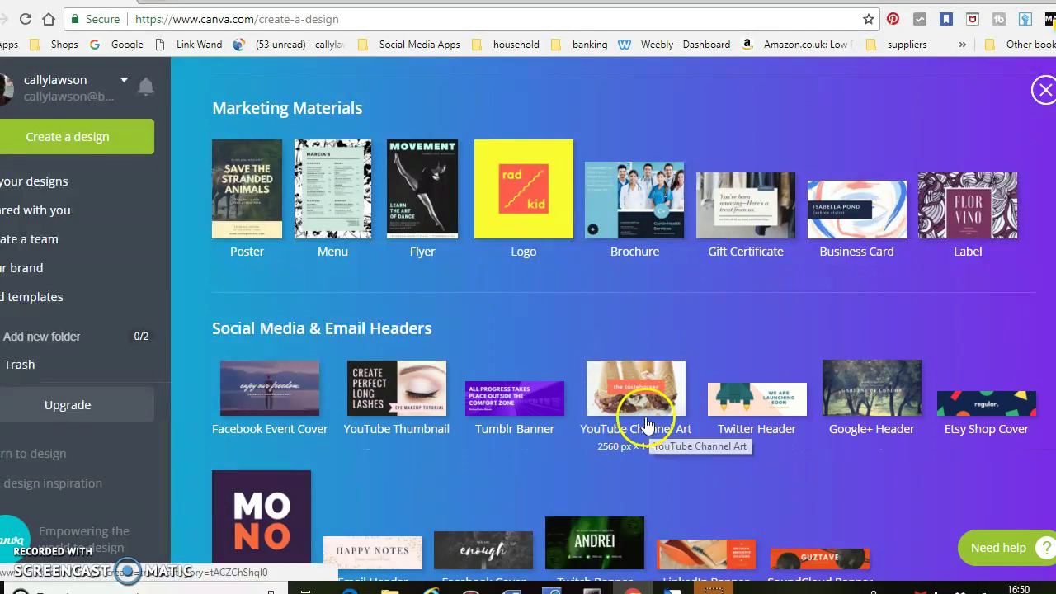
pyautogui.scroll(11, 588, 418)
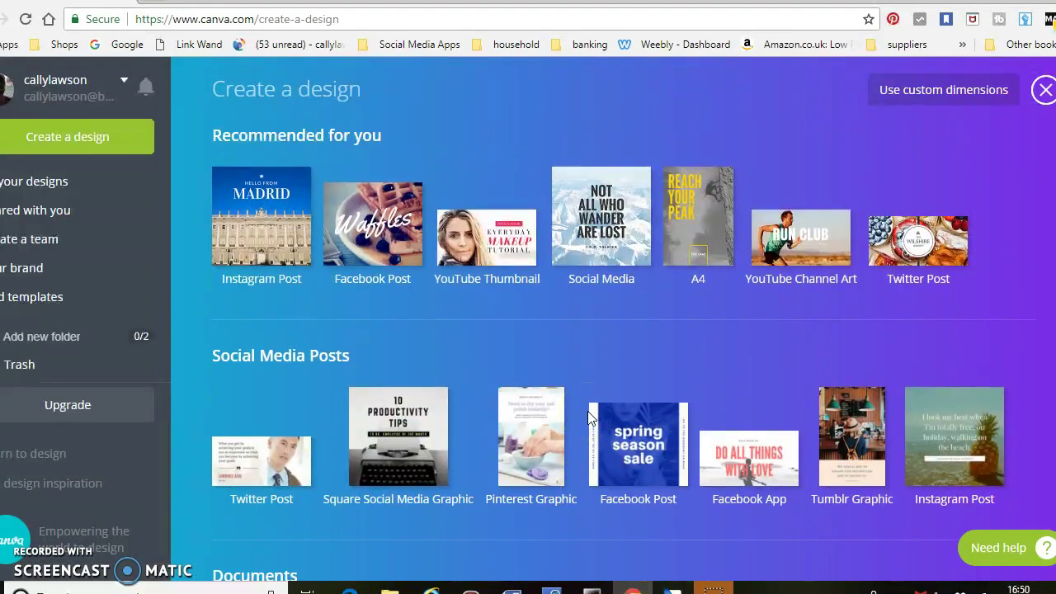
# Create a YouTube Thumbnail design and apply the free "Hiking the Canadian Rockies" layout to its page.
pyautogui.click(499, 260)
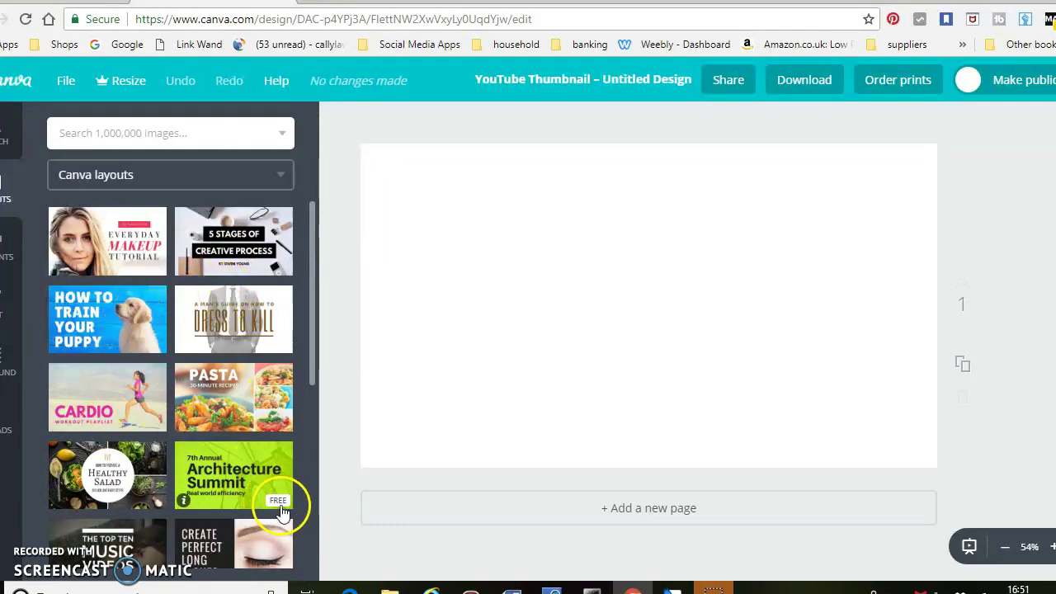
pyautogui.moveTo(309, 345); pyautogui.dragTo(319, 523)
pyautogui.click(103, 380)
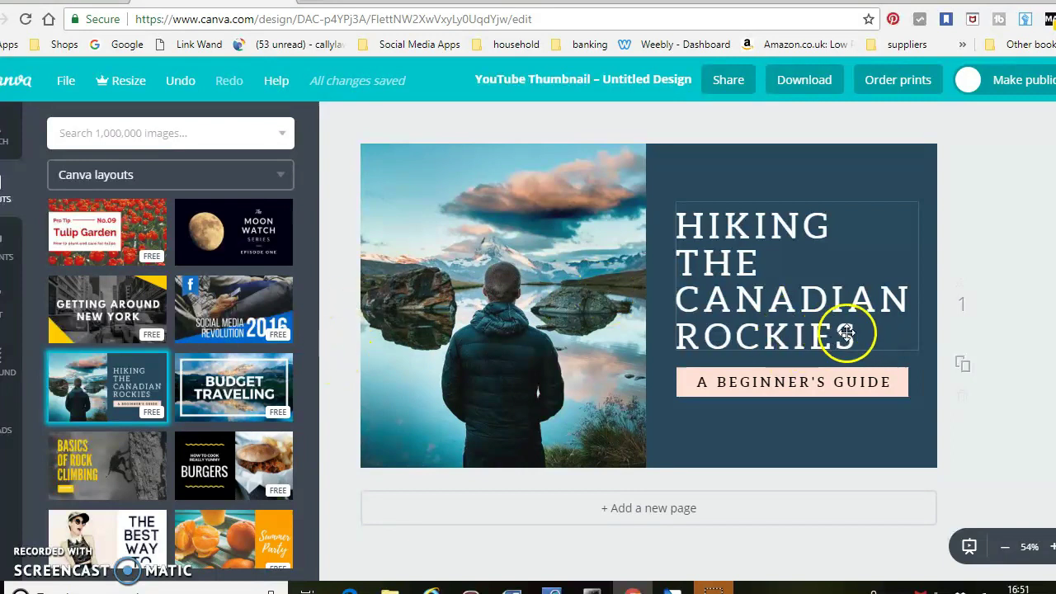
pyautogui.click(100, 371)
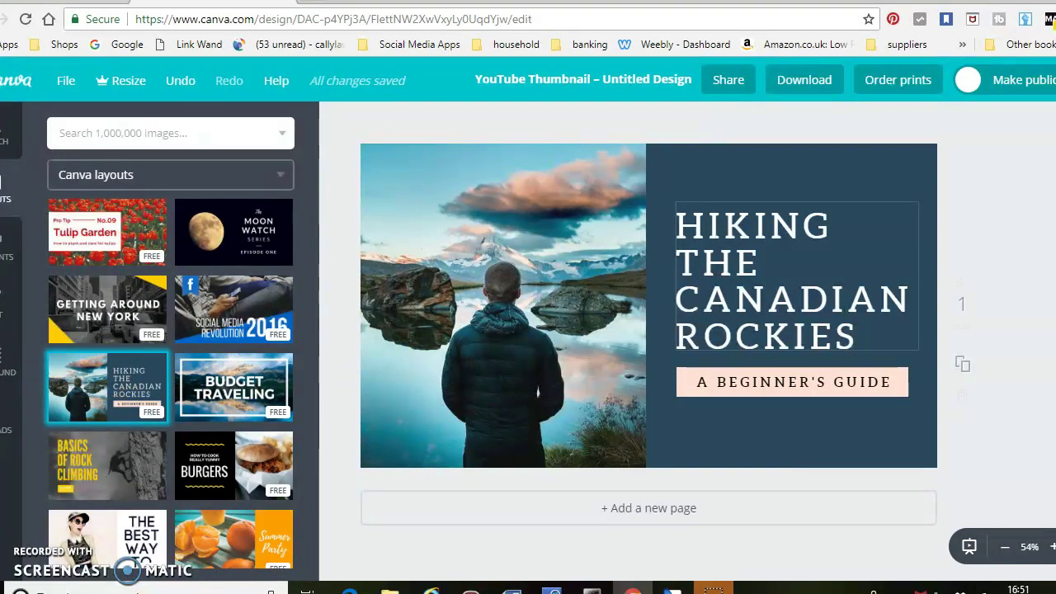
# Replace the layout's main heading with "THE TITLE OF YOUR YOUTUBE VIDEO".
pyautogui.click(676, 226)
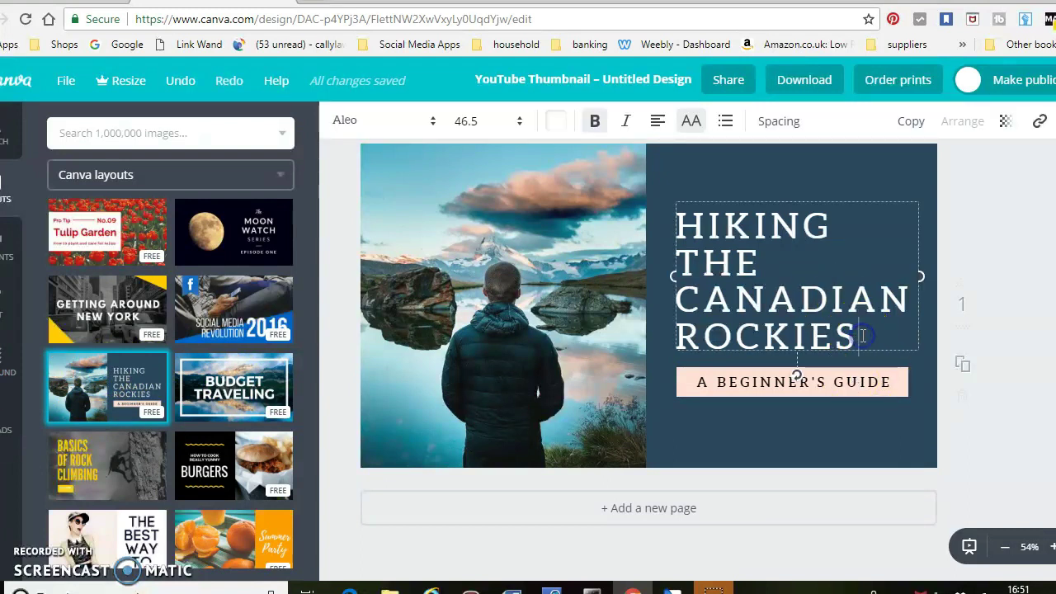
pyautogui.press('BackSpace')
pyautogui.press('BackSpace')
pyautogui.press('BackSpace')
pyautogui.press('BackSpace')
pyautogui.press('BackSpace')
pyautogui.press('BackSpace')
pyautogui.press('BackSpace')
pyautogui.press('BackSpace')
pyautogui.press('BackSpace')
pyautogui.press('BackSpace')
pyautogui.press('BackSpace')
pyautogui.press('BackSpace')
pyautogui.press('BackSpace')
pyautogui.press('BackSpace')
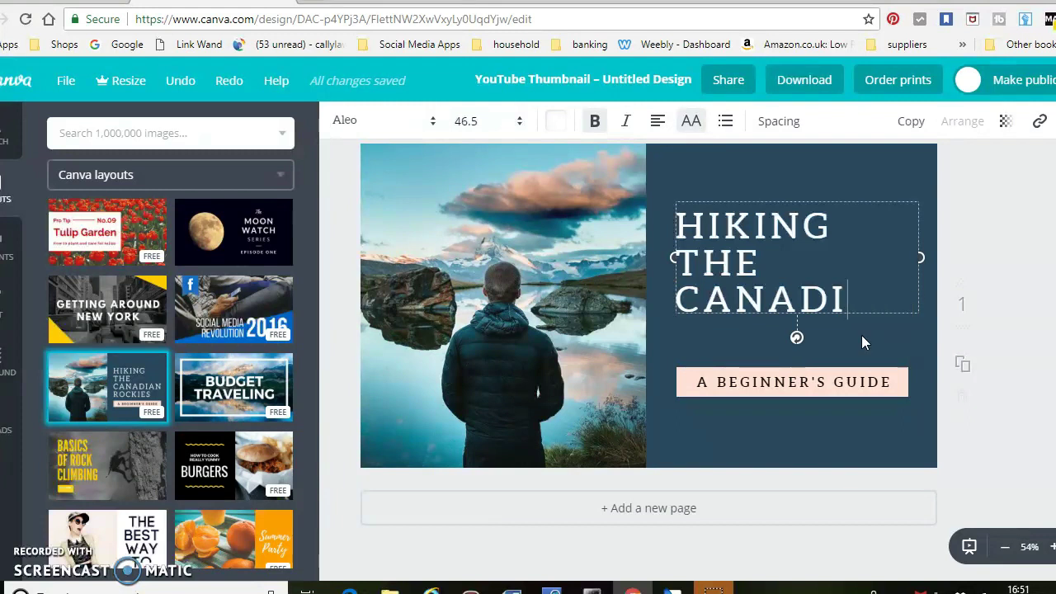
pyautogui.press('BackSpace')
pyautogui.press('BackSpace')
pyautogui.press('BackSpace')
pyautogui.press('BackSpace')
pyautogui.press('BackSpace')
pyautogui.press('BackSpace')
pyautogui.press('BackSpace')
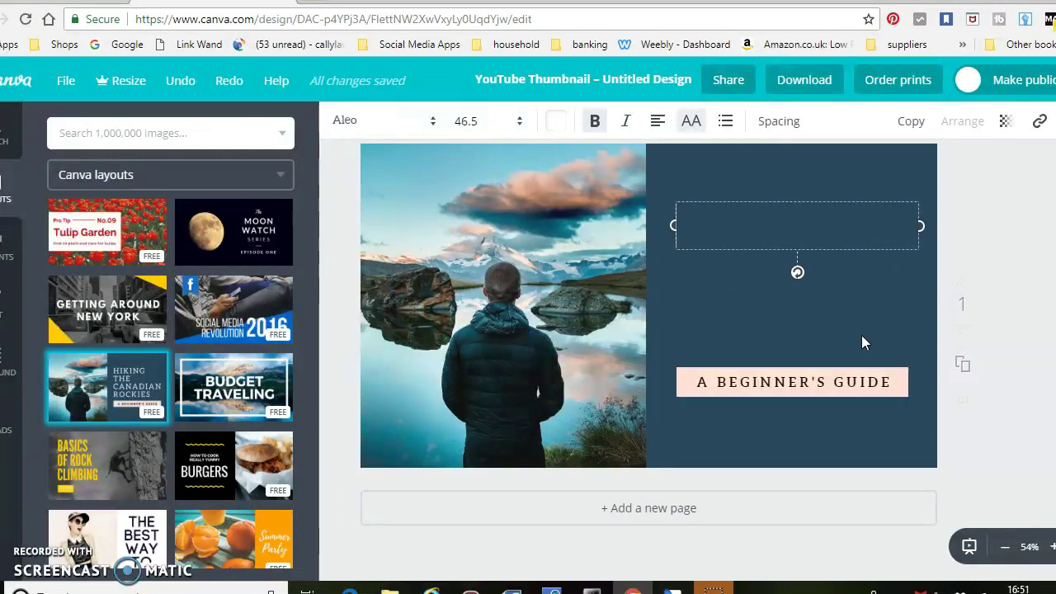
pyautogui.write('THE ')
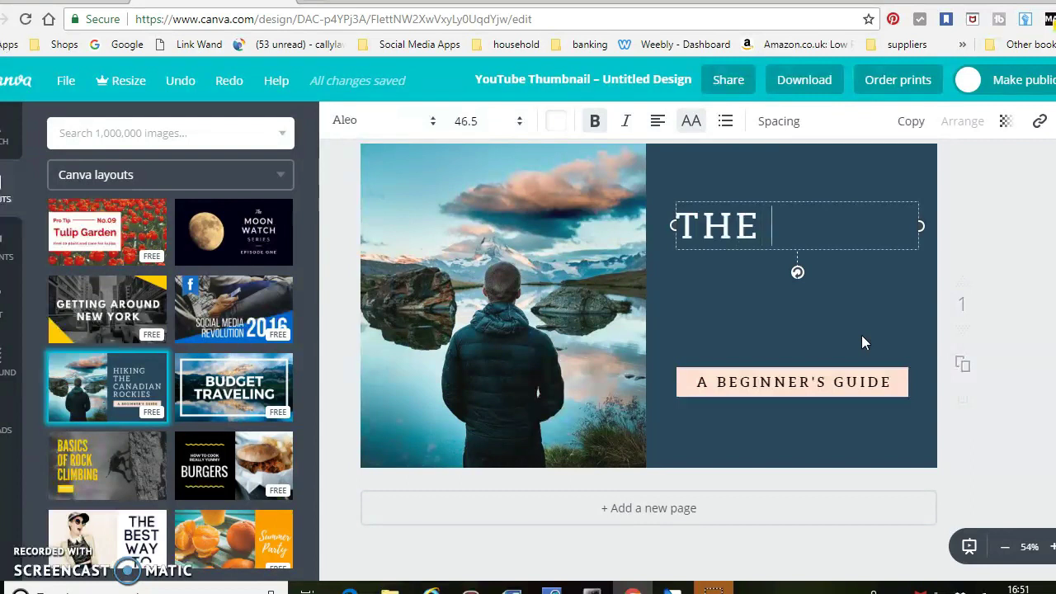
pyautogui.write('TITLE ')
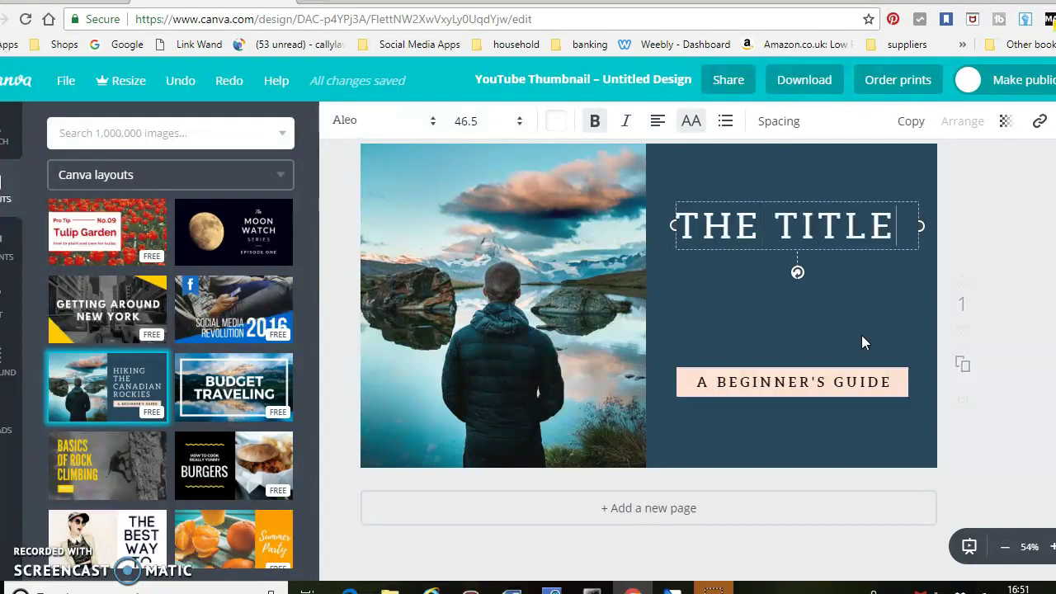
pyautogui.write('OF YOUR')
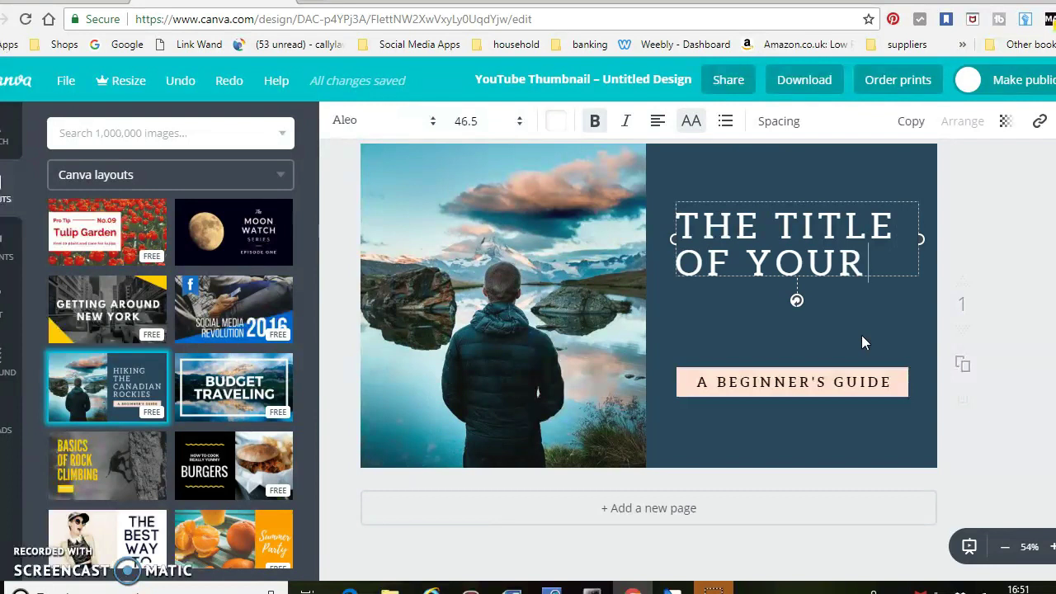
pyautogui.write(' YOUTU')
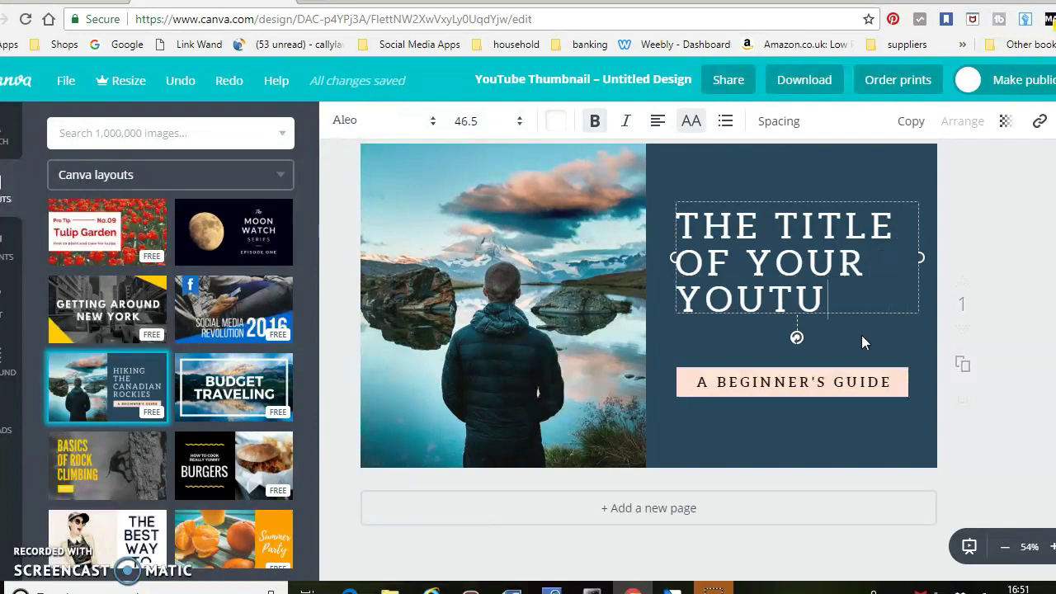
pyautogui.write('BE VIDEO')
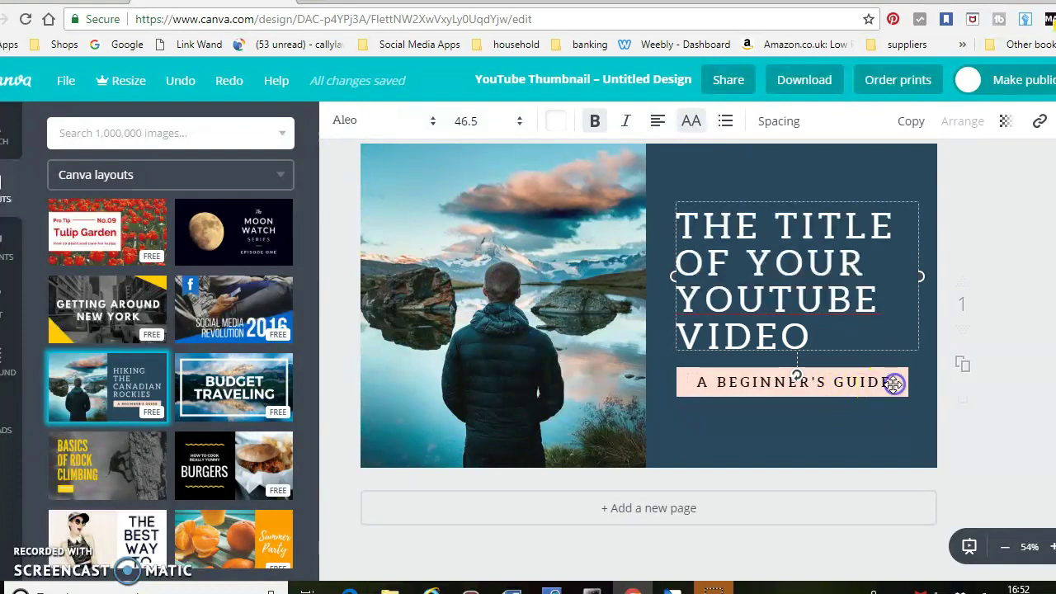
# Replace the "A Beginner's Guide" subtitle in the pink strip with "MY FIRST THUMBNAIL".
pyautogui.click(885, 383)
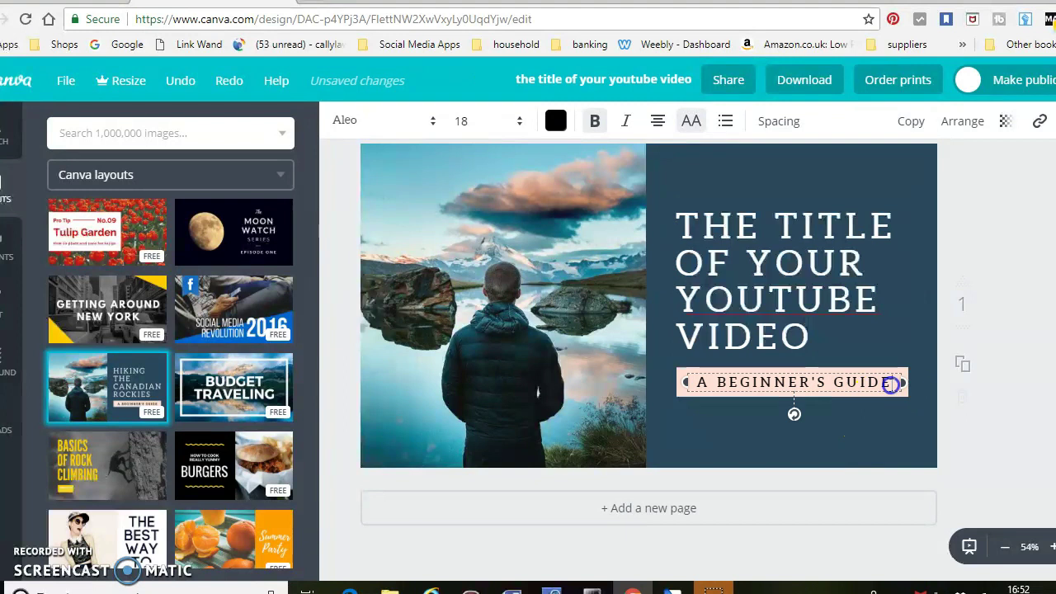
pyautogui.press('BackSpace')
pyautogui.press('BackSpace')
pyautogui.press('BackSpace')
pyautogui.press('BackSpace')
pyautogui.press('BackSpace')
pyautogui.press('BackSpace')
pyautogui.press('BackSpace')
pyautogui.press('BackSpace')
pyautogui.press('BackSpace')
pyautogui.press('BackSpace')
pyautogui.press('BackSpace')
pyautogui.press('BackSpace')
pyautogui.press('BackSpace')
pyautogui.press('BackSpace')
pyautogui.press('BackSpace')
pyautogui.press('BackSpace')
pyautogui.press('BackSpace')
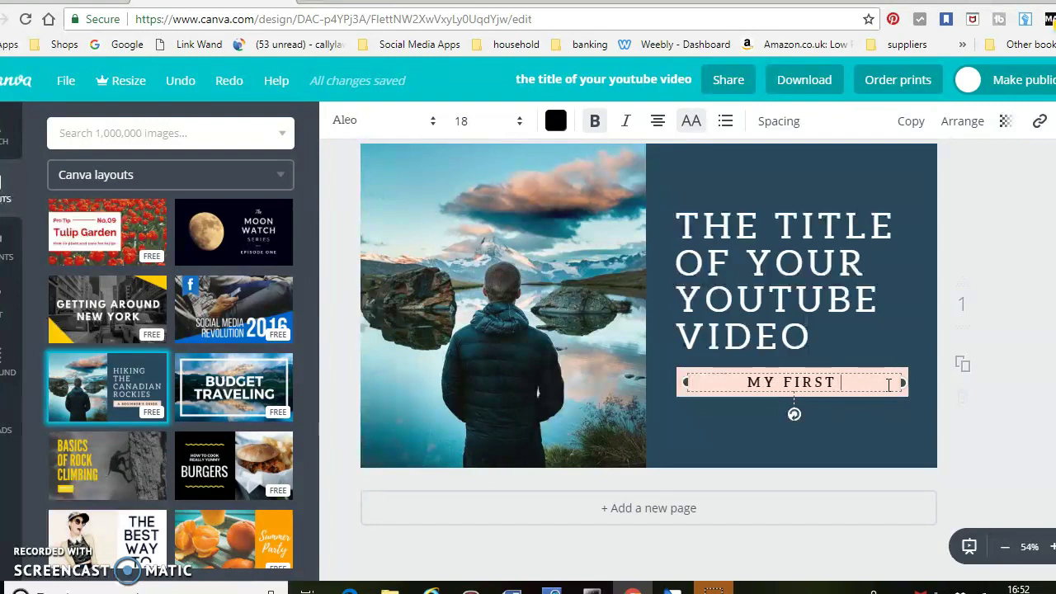
pyautogui.write('B')
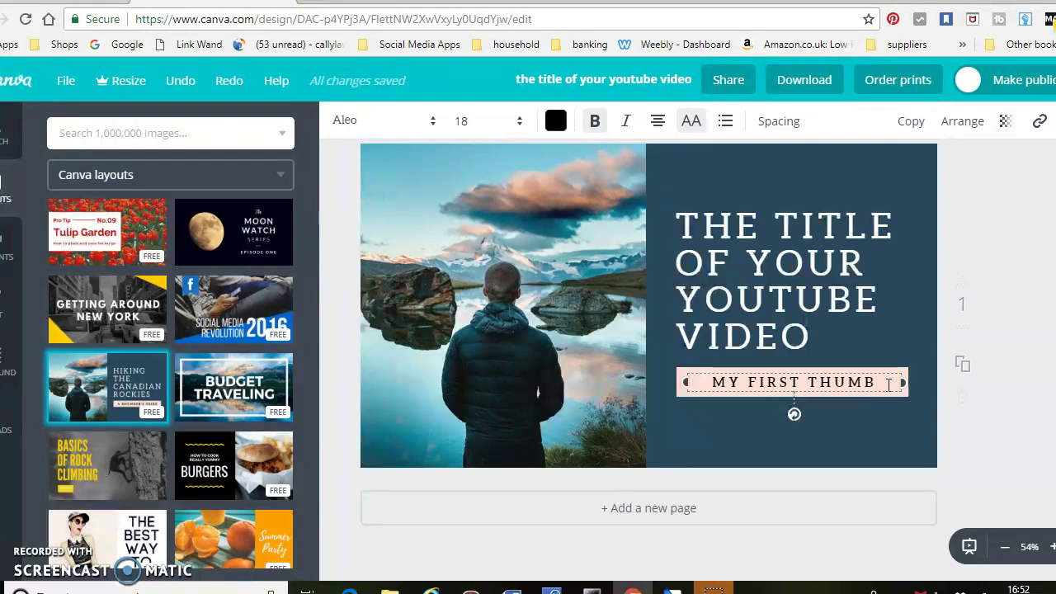
pyautogui.write('NAIL')
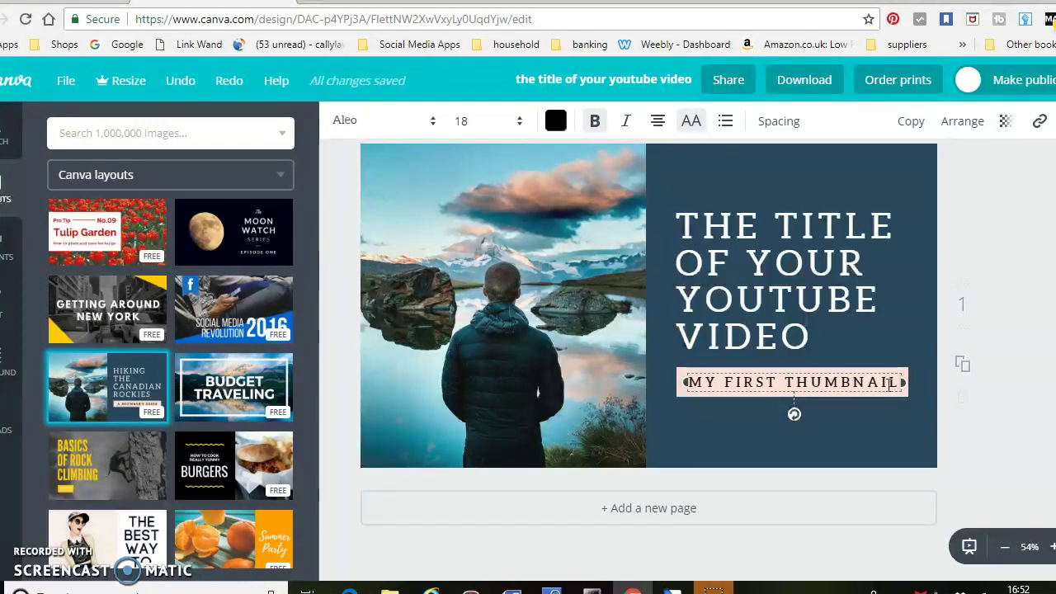
pyautogui.click(689, 435)
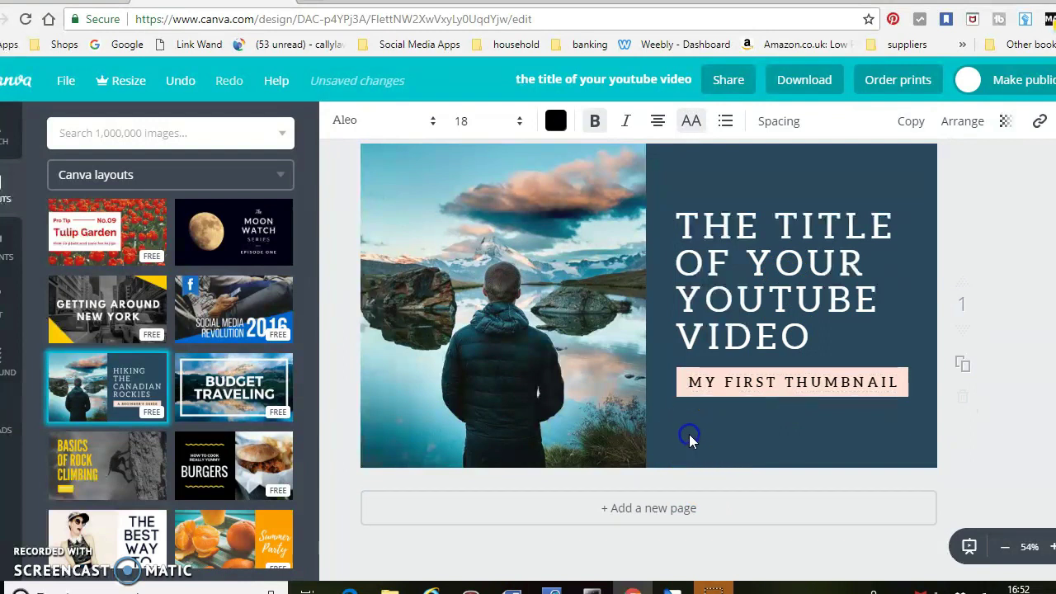
# Recolour the blue panel behind the title text with the custom dark brown 5c2e29.
pyautogui.click(898, 172)
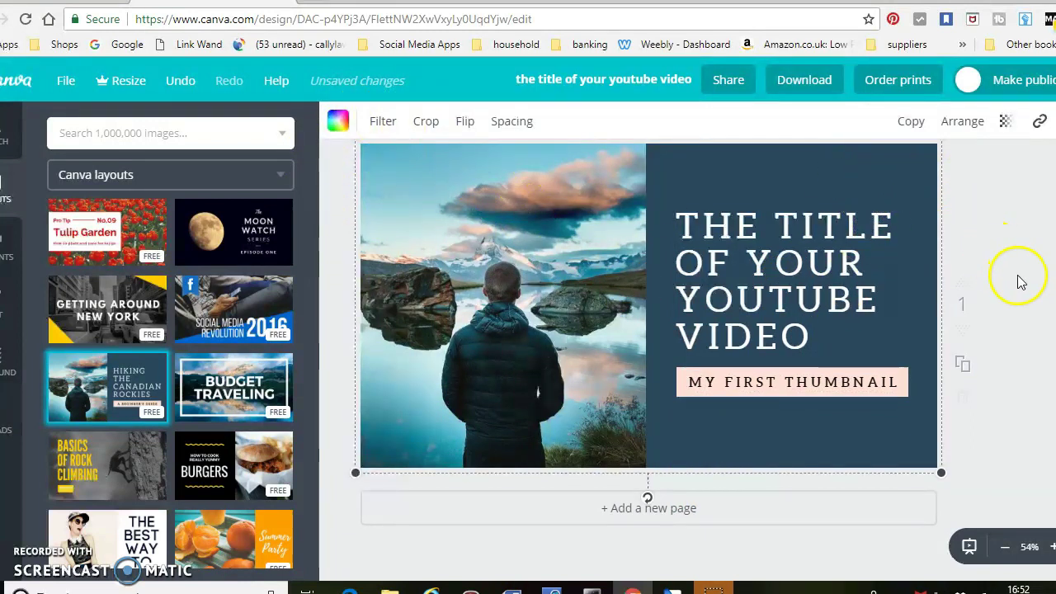
pyautogui.scroll(1, 1016, 279)
pyautogui.click(906, 198)
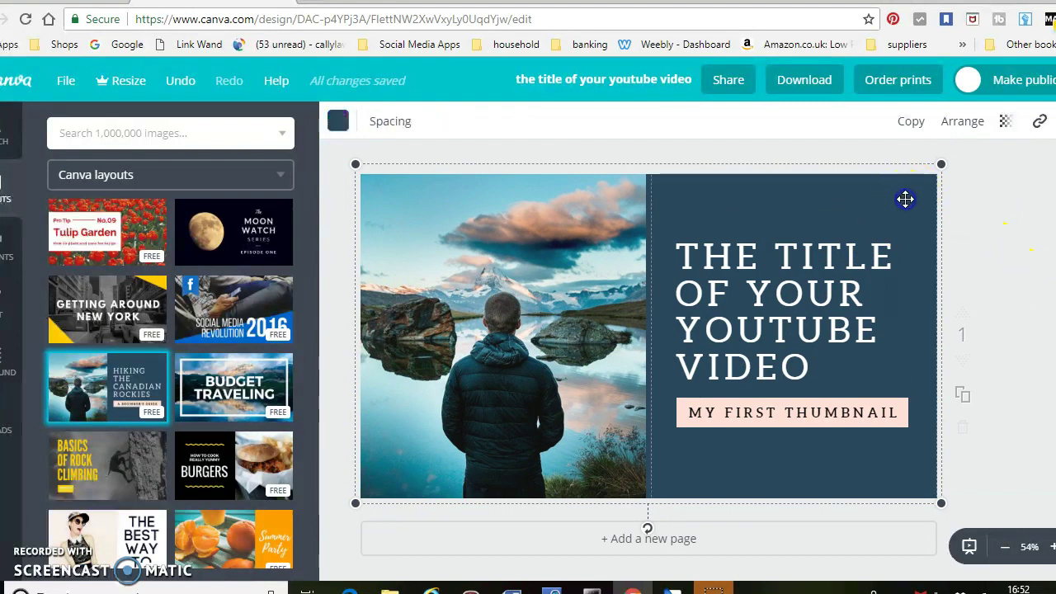
pyautogui.click(338, 123)
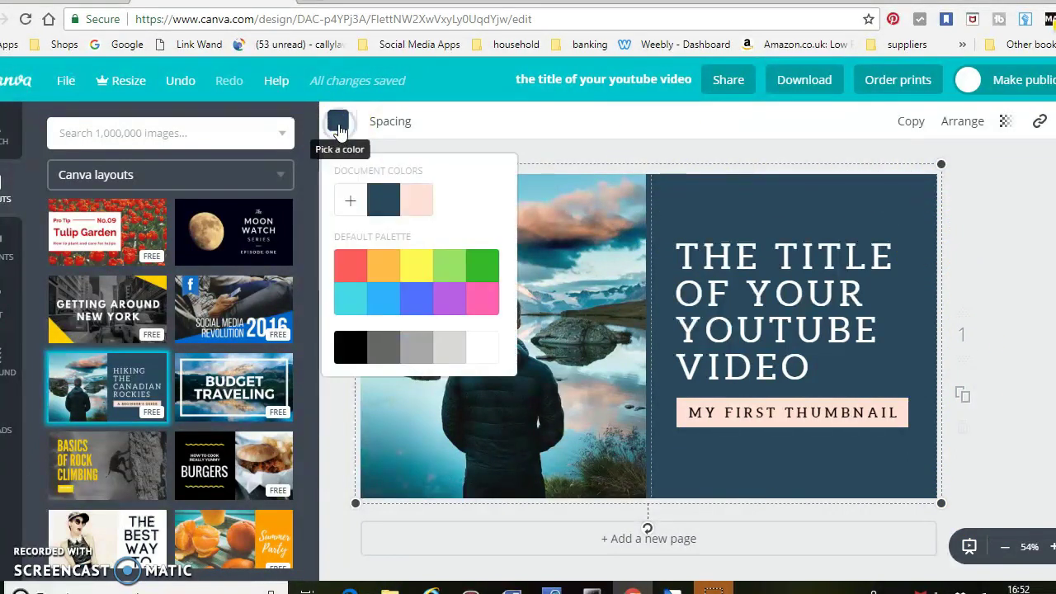
pyautogui.click(350, 203)
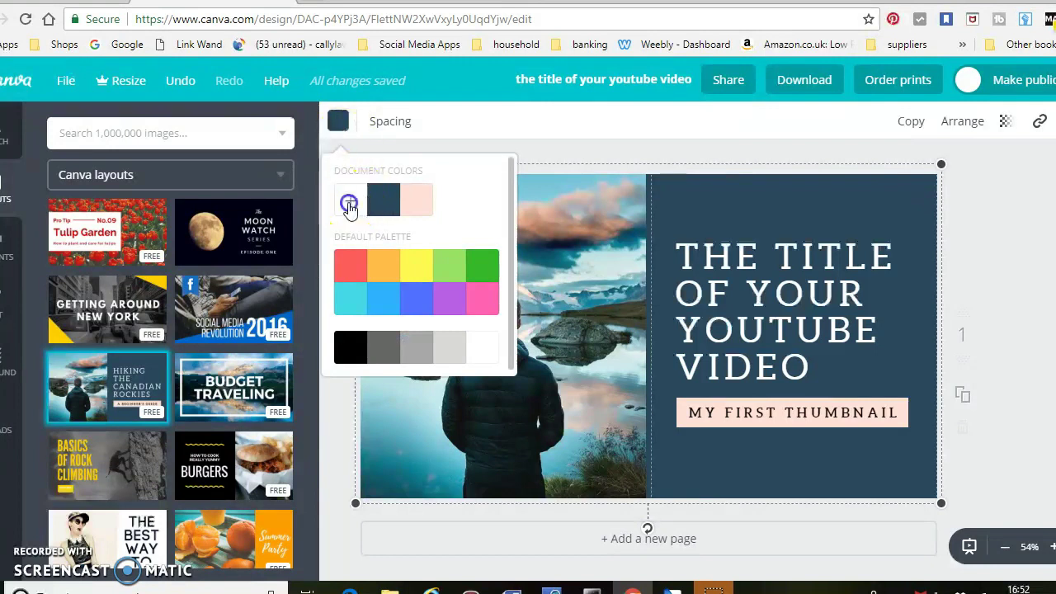
pyautogui.click(436, 267)
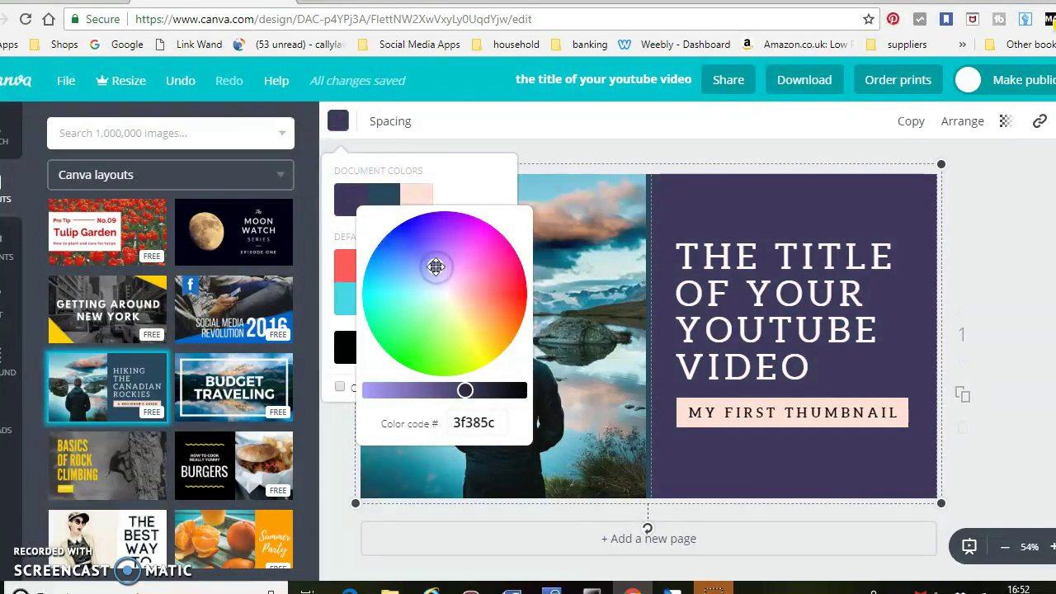
pyautogui.click(426, 319)
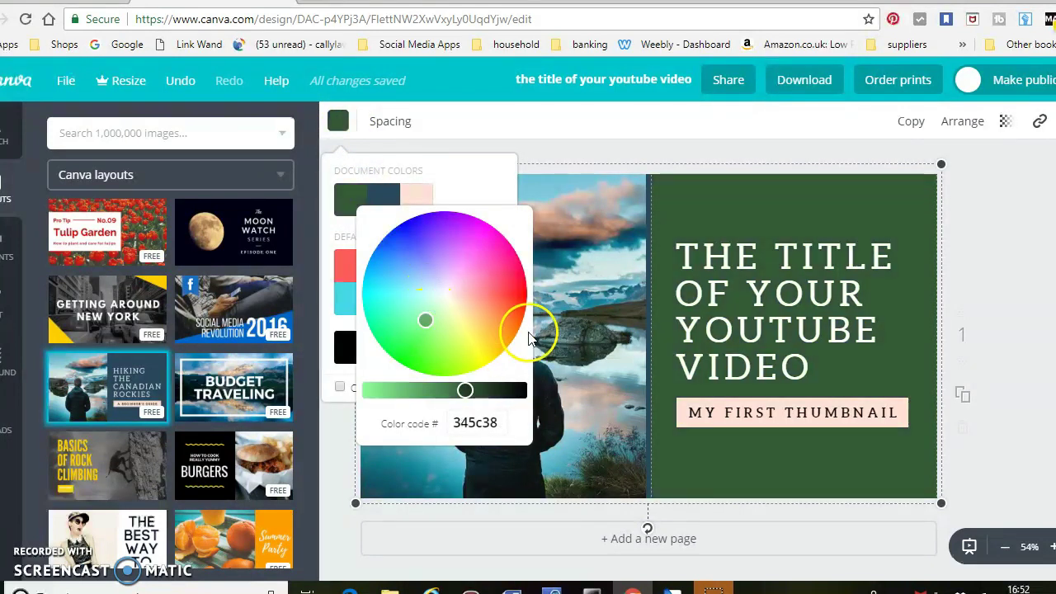
pyautogui.click(486, 299)
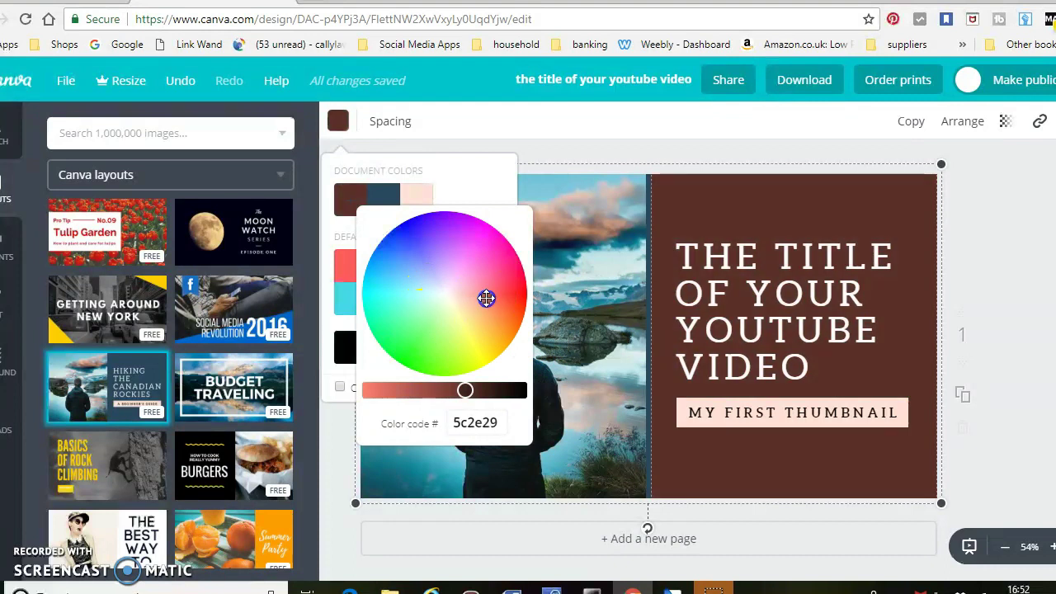
# Recolour the pink strip behind "MY FIRST THUMBNAIL" with the light green from the default palette.
pyautogui.click(736, 420)
pyautogui.click(682, 423)
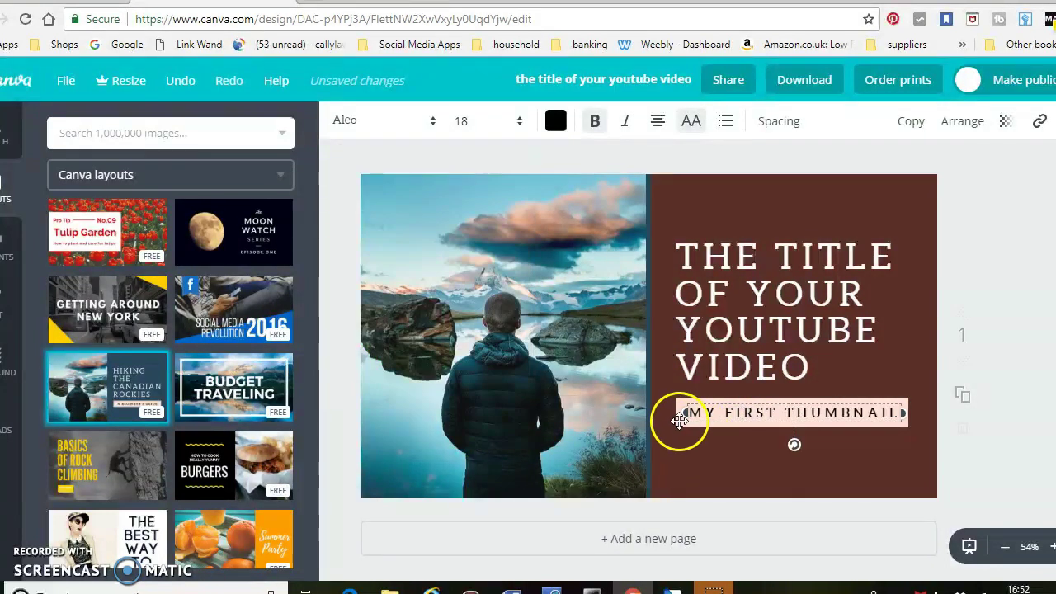
pyautogui.click(337, 118)
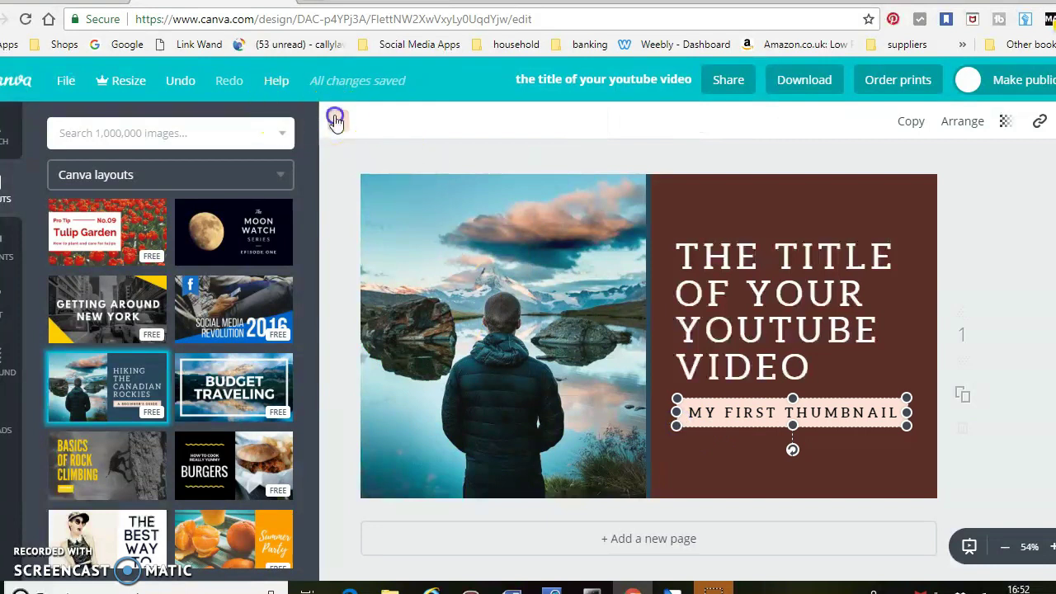
pyautogui.click(459, 264)
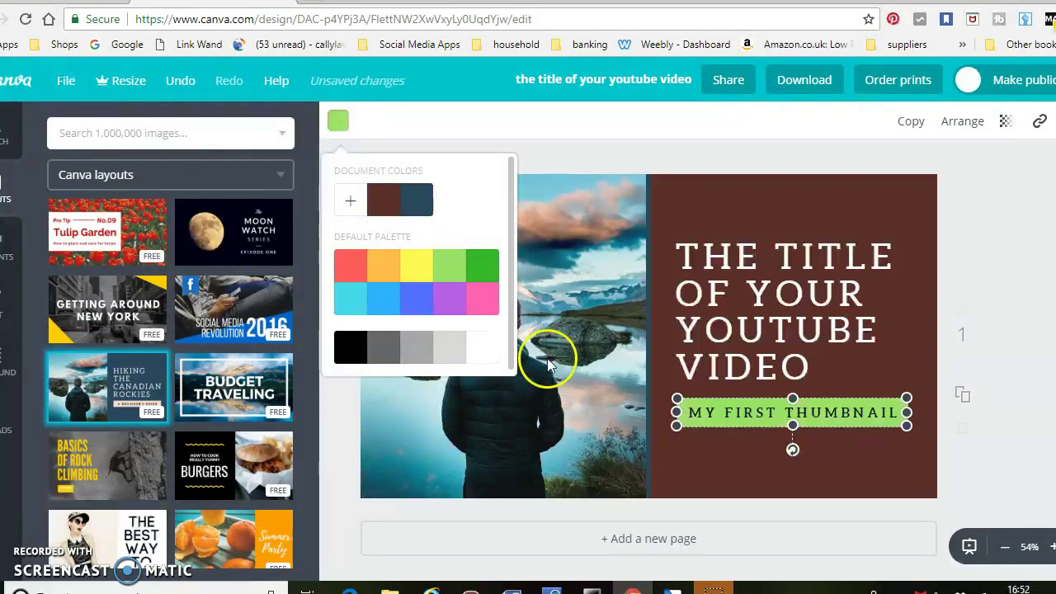
# Colour the "THE TITLE OF YOUR YOUTUBE VIDEO" heading yellow and centre-align its text.
pyautogui.click(819, 299)
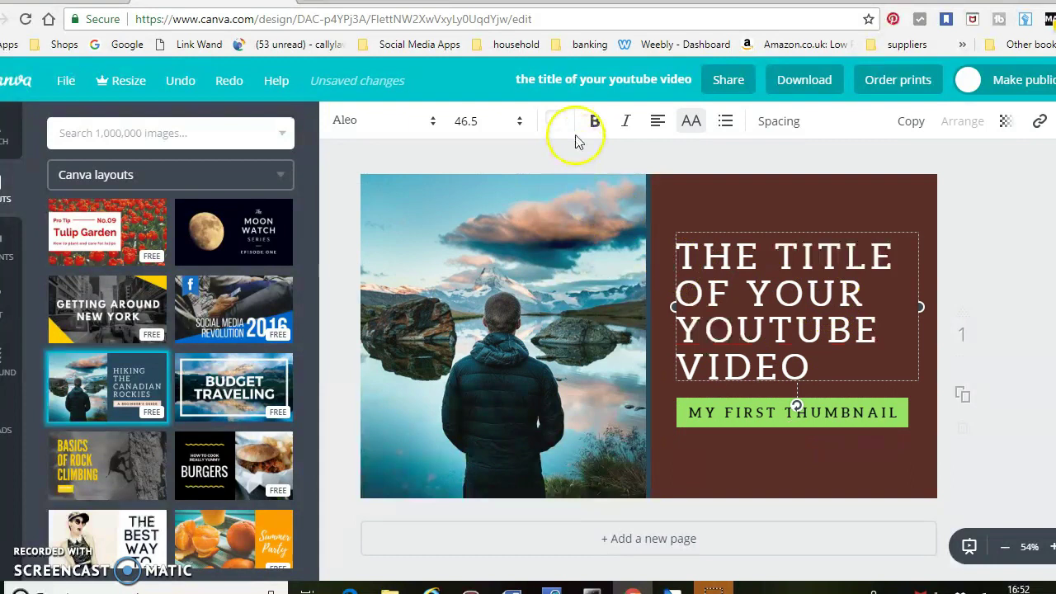
pyautogui.click(556, 123)
pyautogui.click(629, 268)
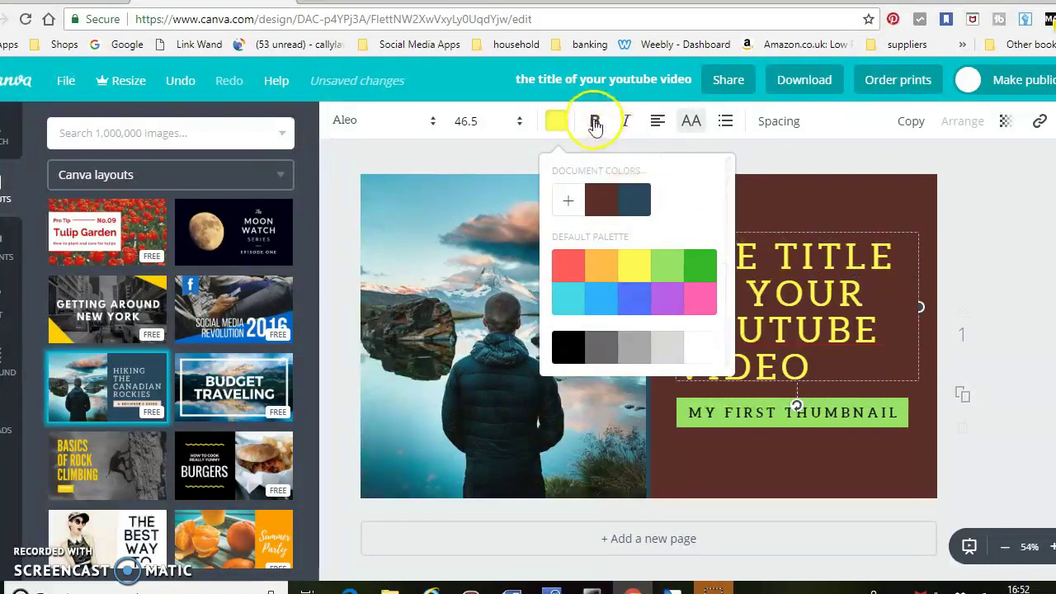
pyautogui.click(658, 123)
pyautogui.click(694, 170)
pyautogui.click(972, 264)
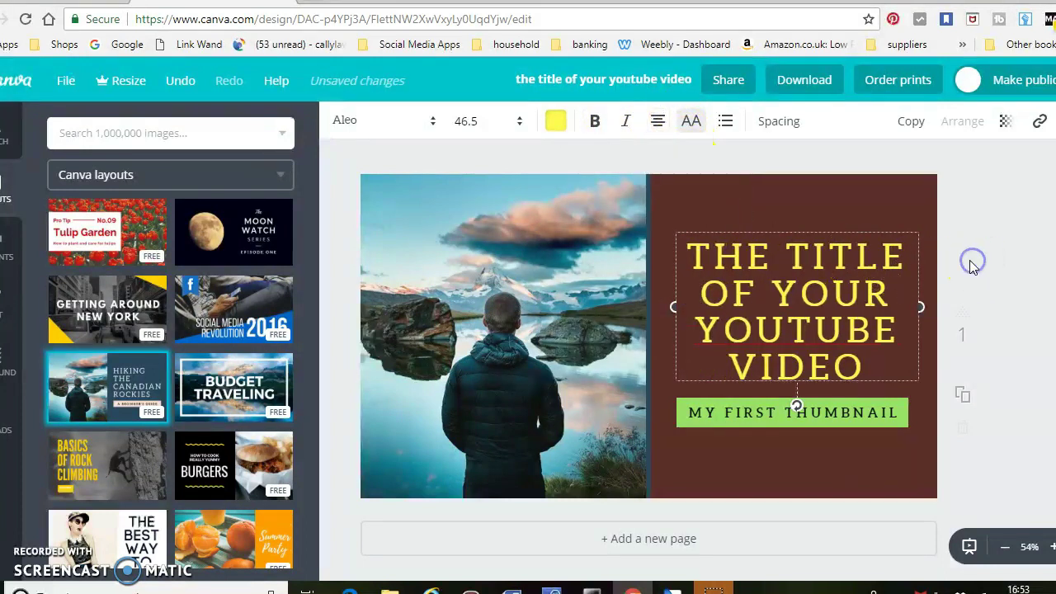
pyautogui.click(976, 266)
pyautogui.click(986, 267)
# Delete the grid element holding the lake photo and the brown panel from the page.
pyautogui.click(522, 304)
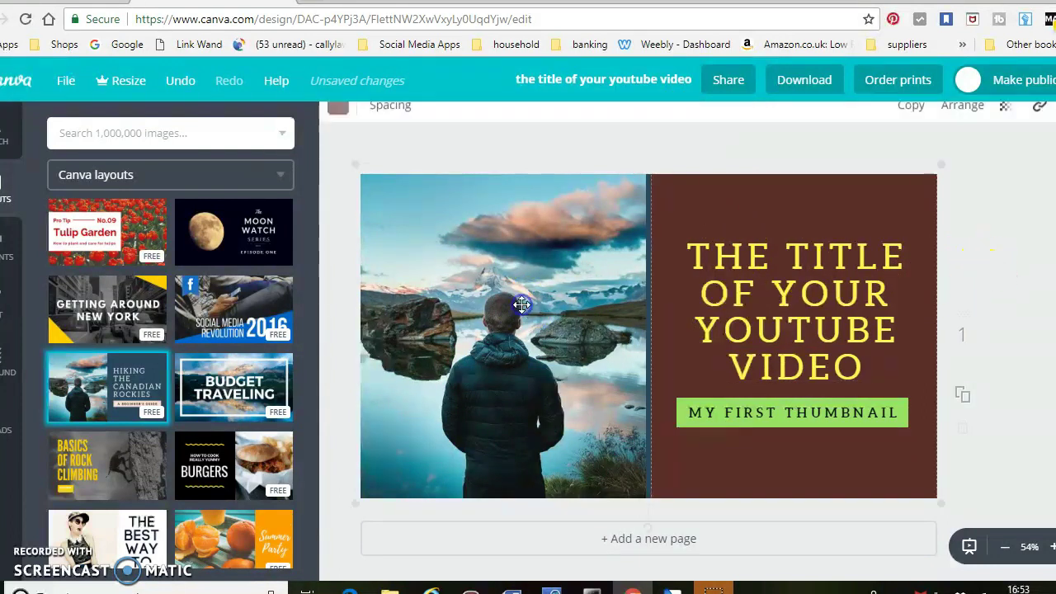
pyautogui.click(483, 303)
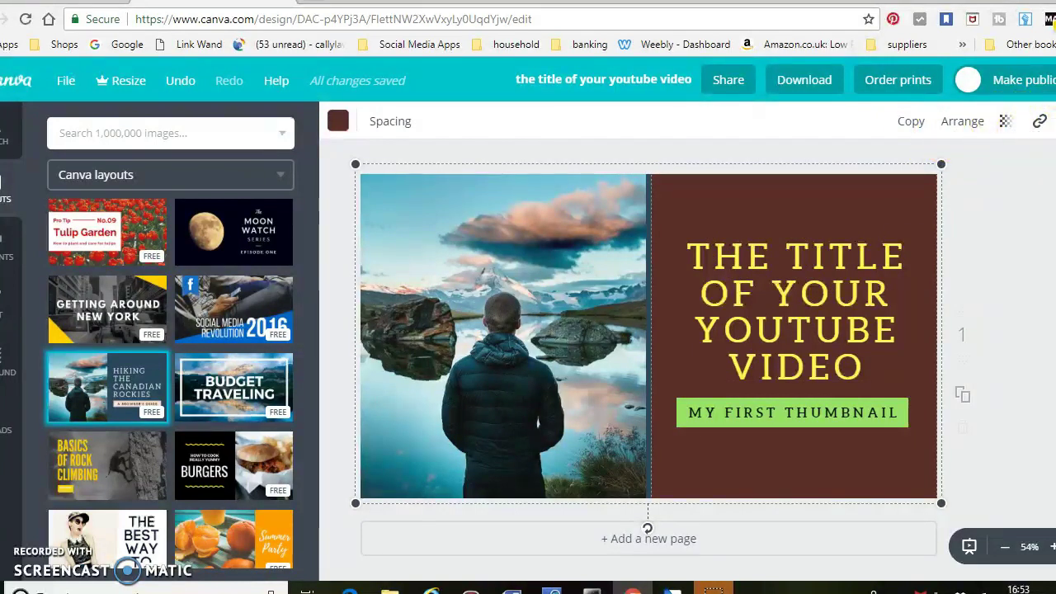
pyautogui.click(1053, 149)
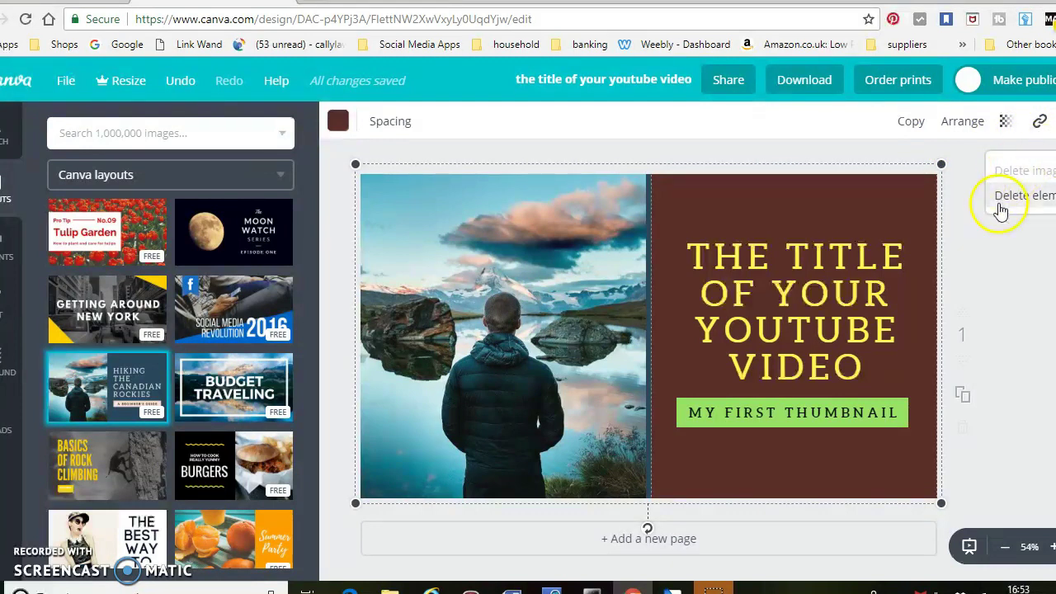
pyautogui.click(999, 205)
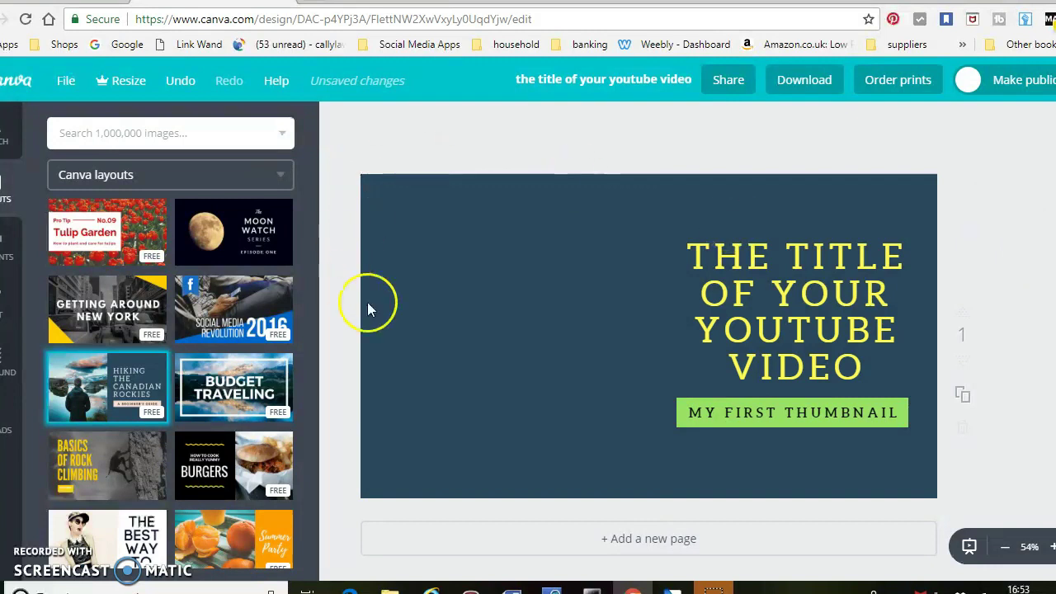
# Open the uploaded images and look at the file browser for uploading your own images, closing it without choosing a file.
pyautogui.click(6, 435)
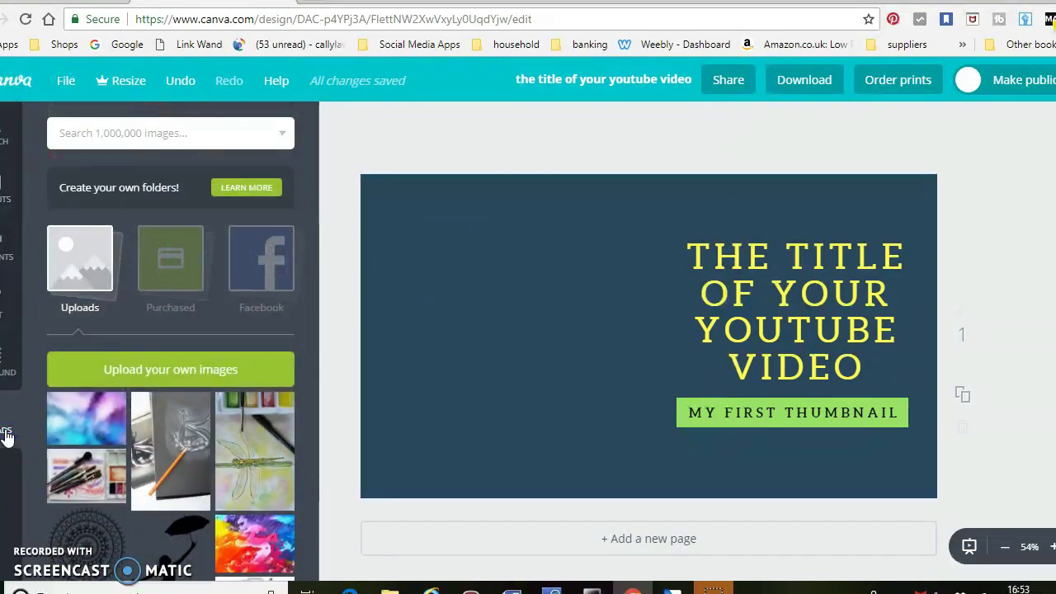
pyautogui.click(165, 369)
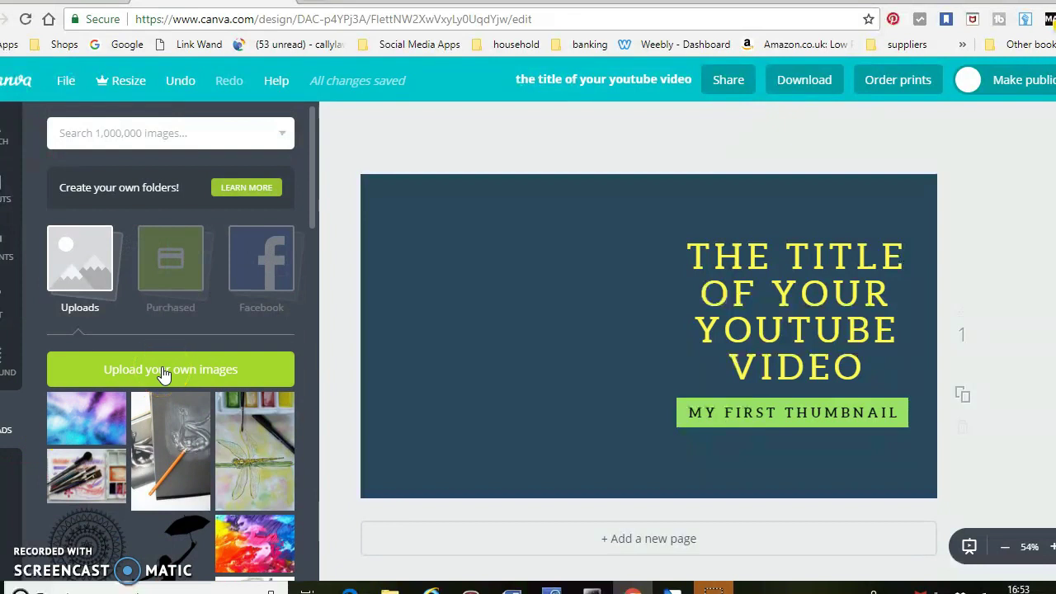
pyautogui.click(162, 373)
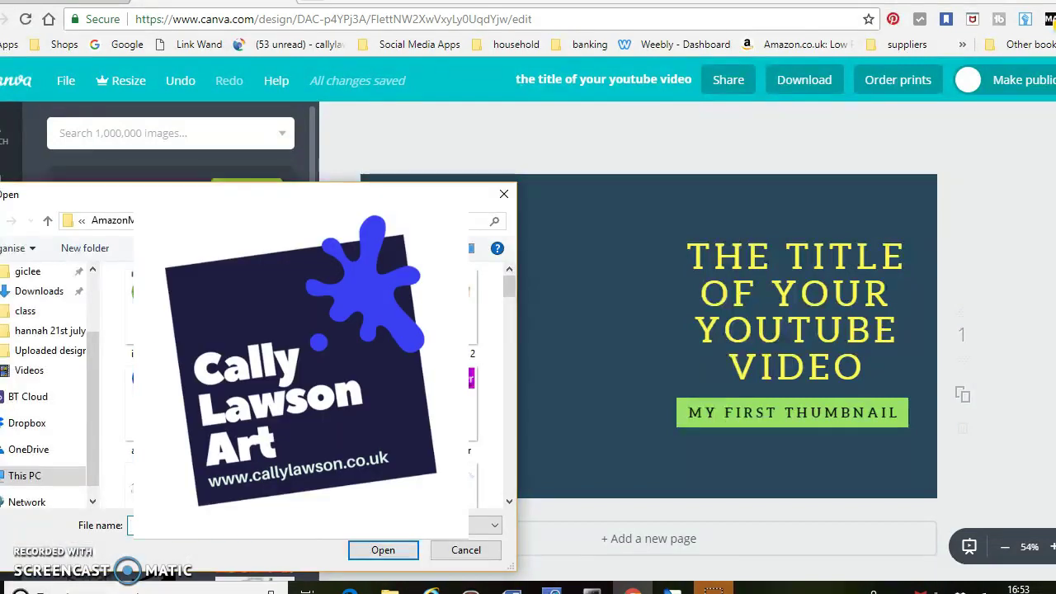
pyautogui.click(504, 193)
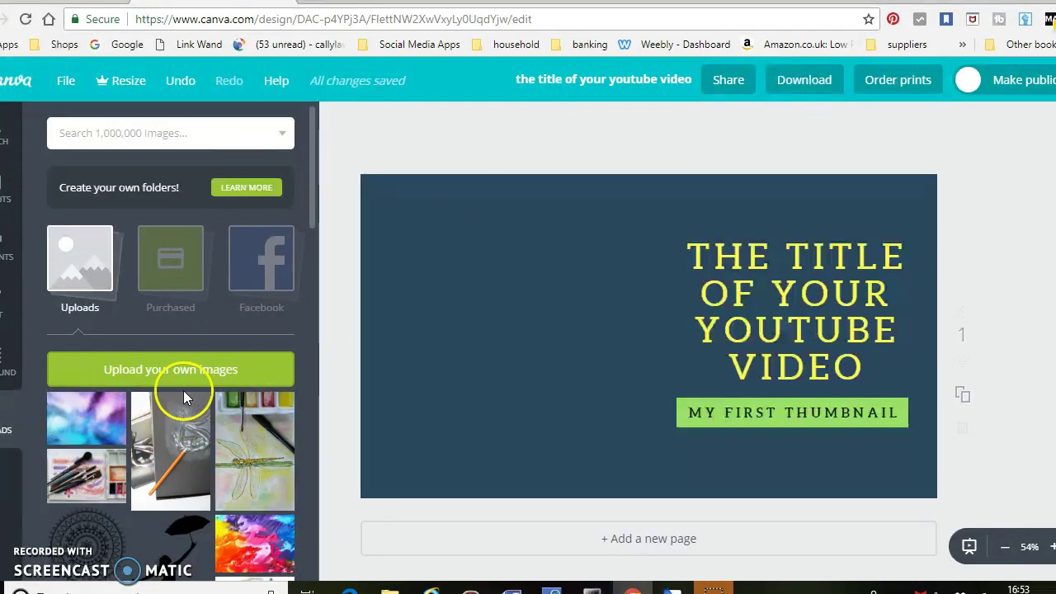
# Place the uploaded black silhouette of a woman in a long dress on the empty left half of the design.
pyautogui.scroll(-3, 184, 395)
pyautogui.scroll(-5, 183, 398)
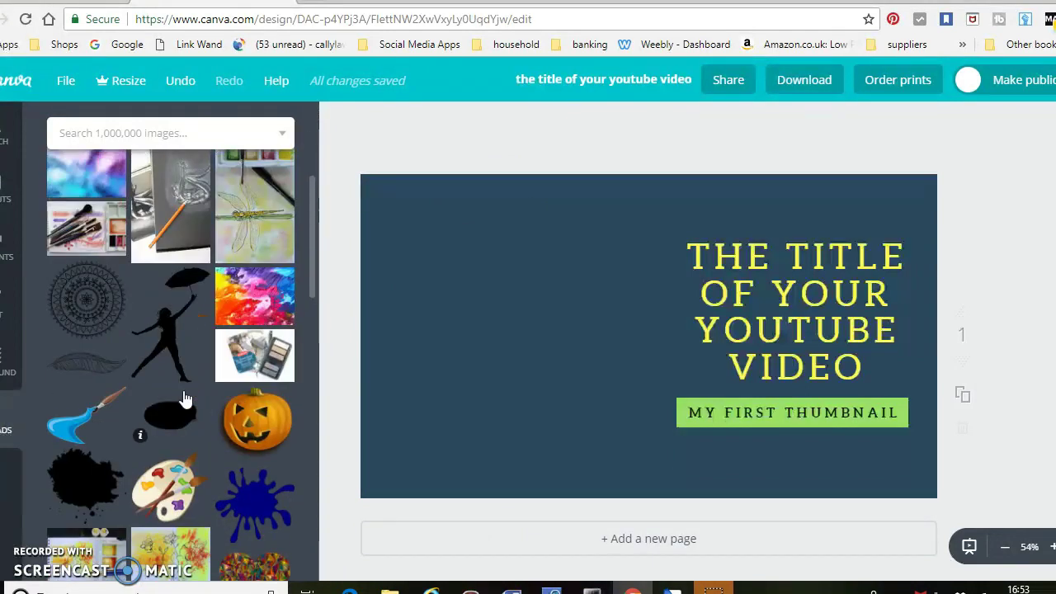
pyautogui.scroll(-5, 184, 396)
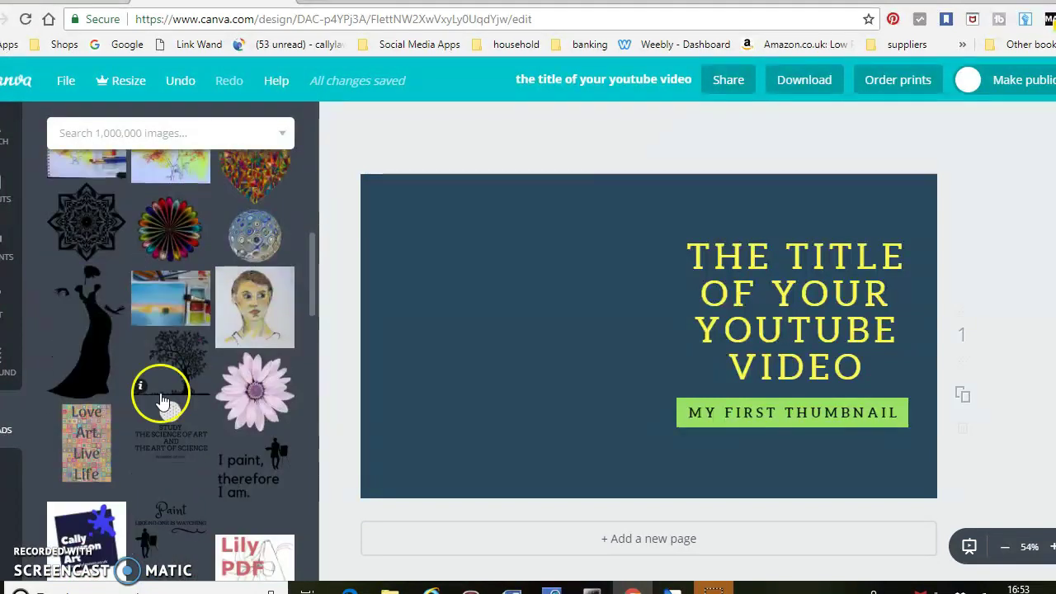
pyautogui.moveTo(91, 345); pyautogui.dragTo(502, 353)
pyautogui.scroll(15, 229, 330)
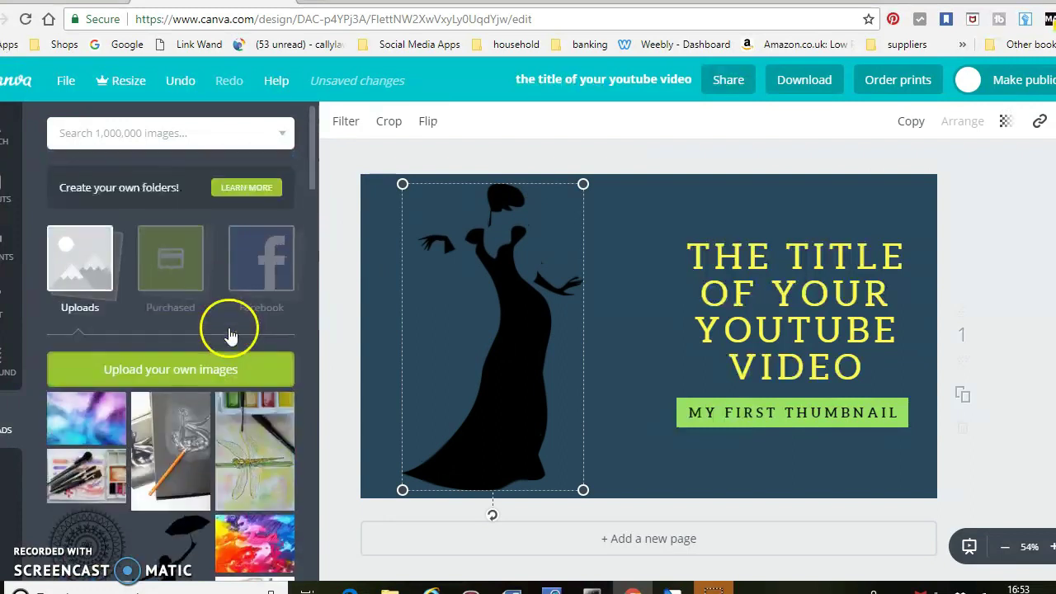
# Change the page background colour to the pink from the default palette.
pyautogui.click(341, 262)
pyautogui.click(376, 322)
pyautogui.click(338, 122)
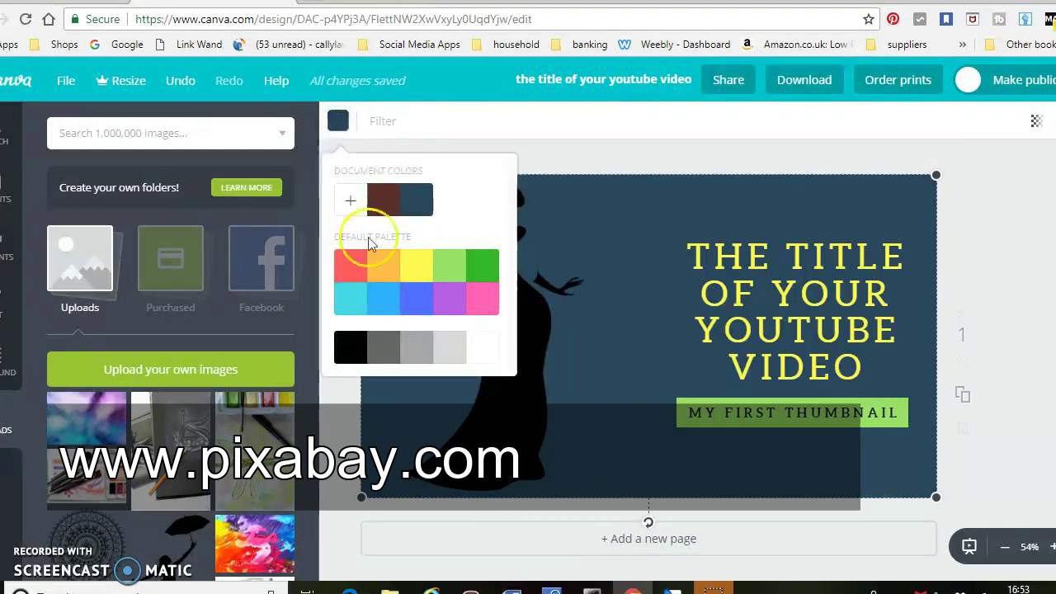
pyautogui.click(484, 307)
pyautogui.click(644, 157)
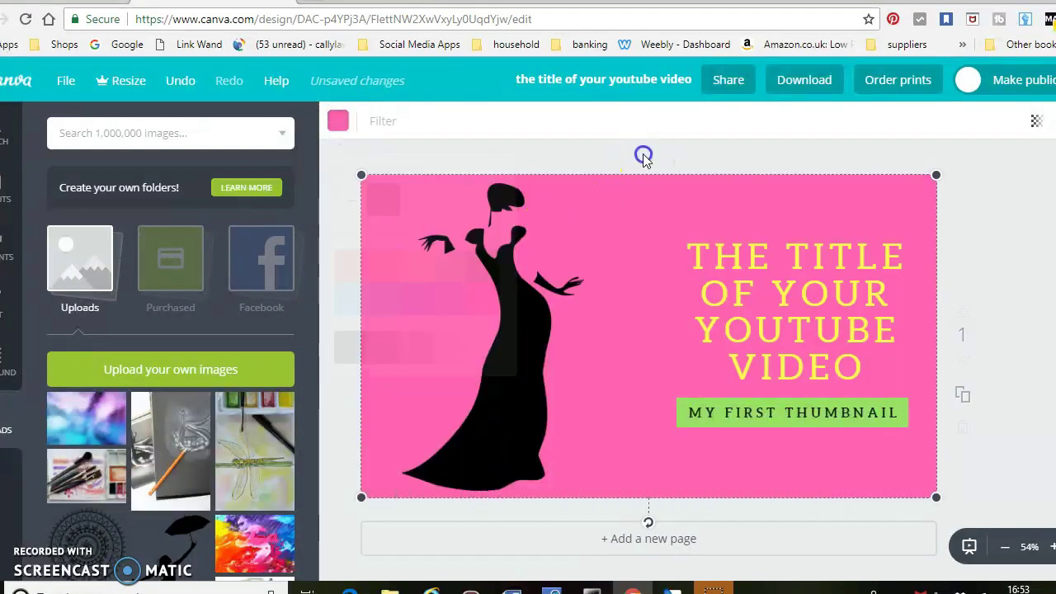
pyautogui.click(868, 293)
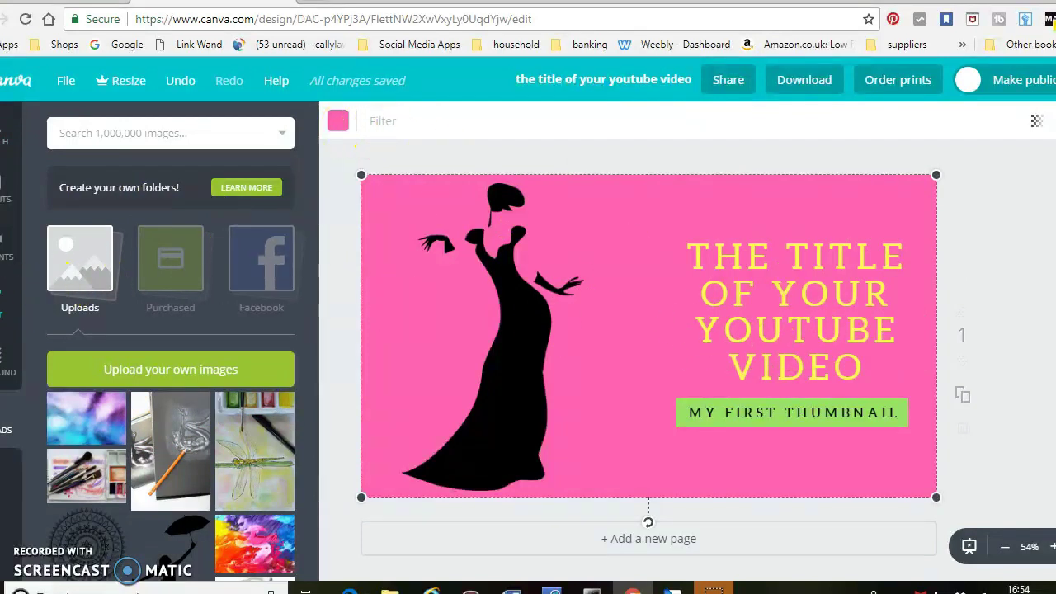
# Add a heading text box near the upper edge of the design, between the silhouette's head and the title.
pyautogui.click(5, 312)
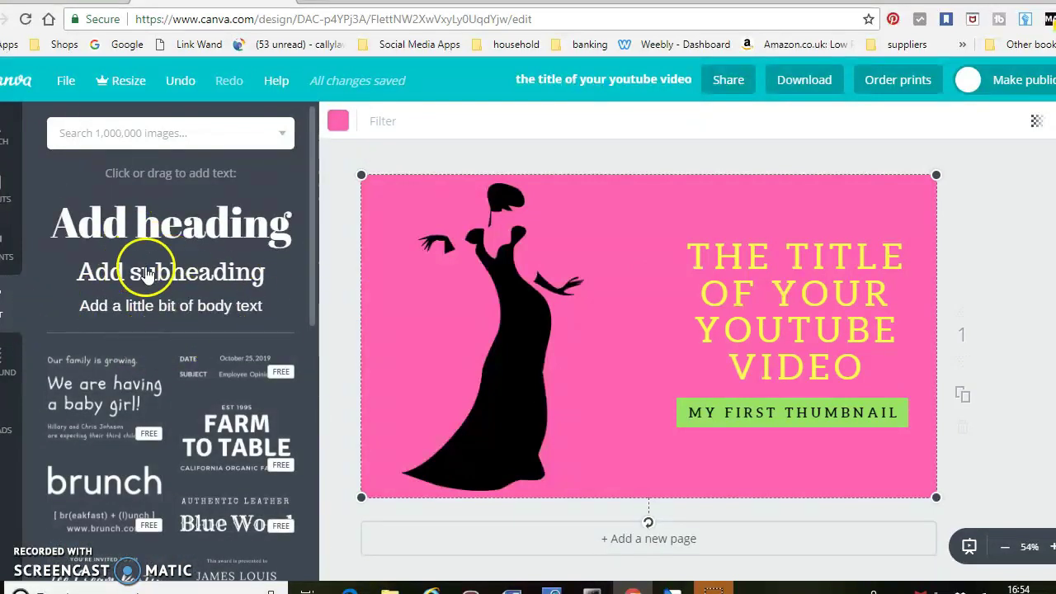
pyautogui.moveTo(149, 231); pyautogui.dragTo(621, 184)
pyautogui.click(660, 207)
pyautogui.click(648, 207)
pyautogui.click(594, 205)
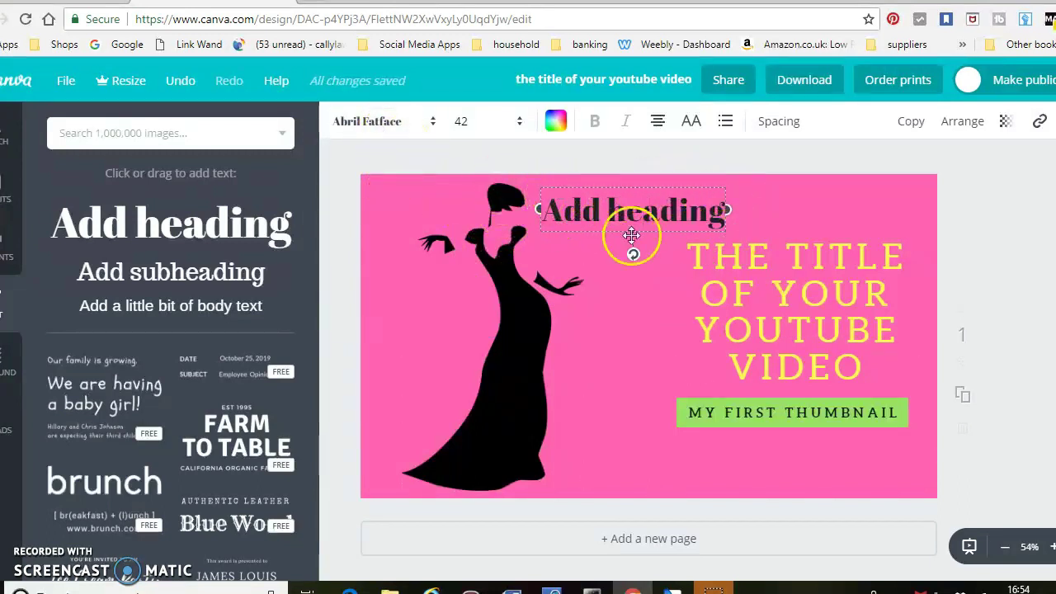
# Set the "Add heading" text to the Assistant Bold font and colour it orange from the default palette.
pyautogui.click(377, 124)
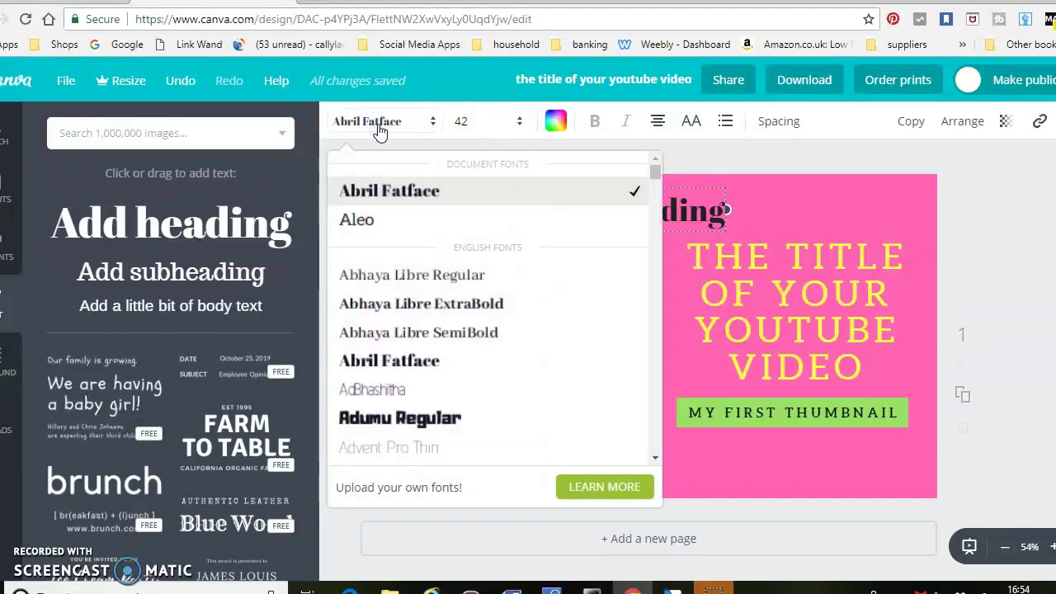
pyautogui.scroll(-15, 400, 180)
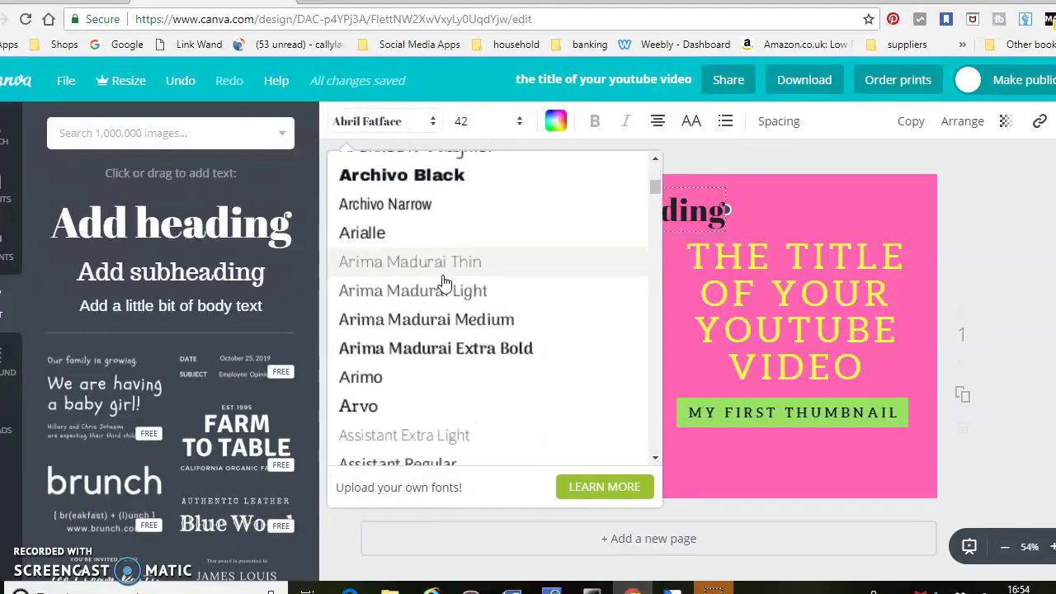
pyautogui.click(421, 327)
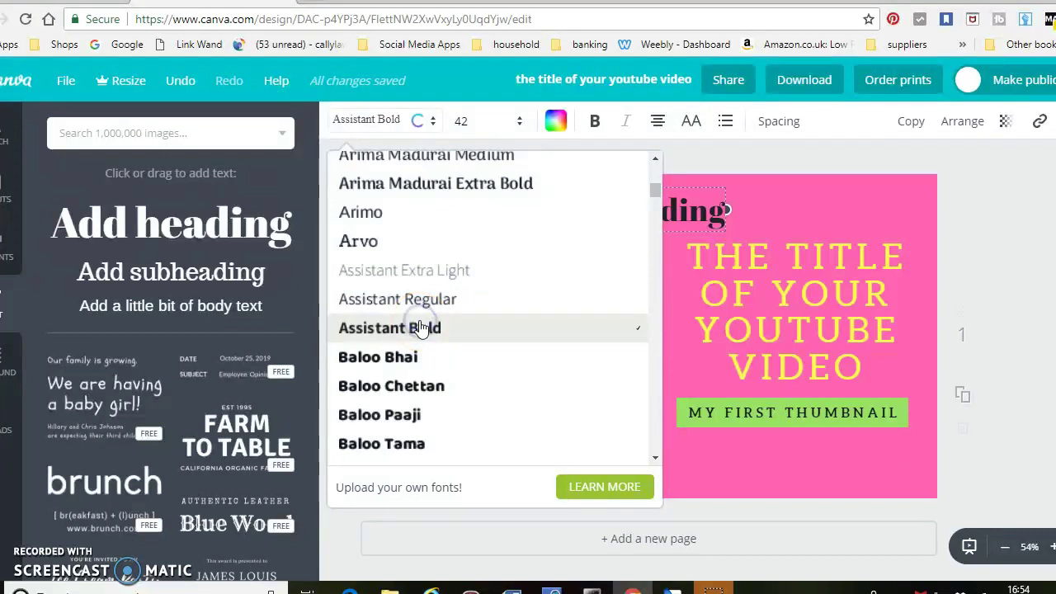
pyautogui.click(555, 123)
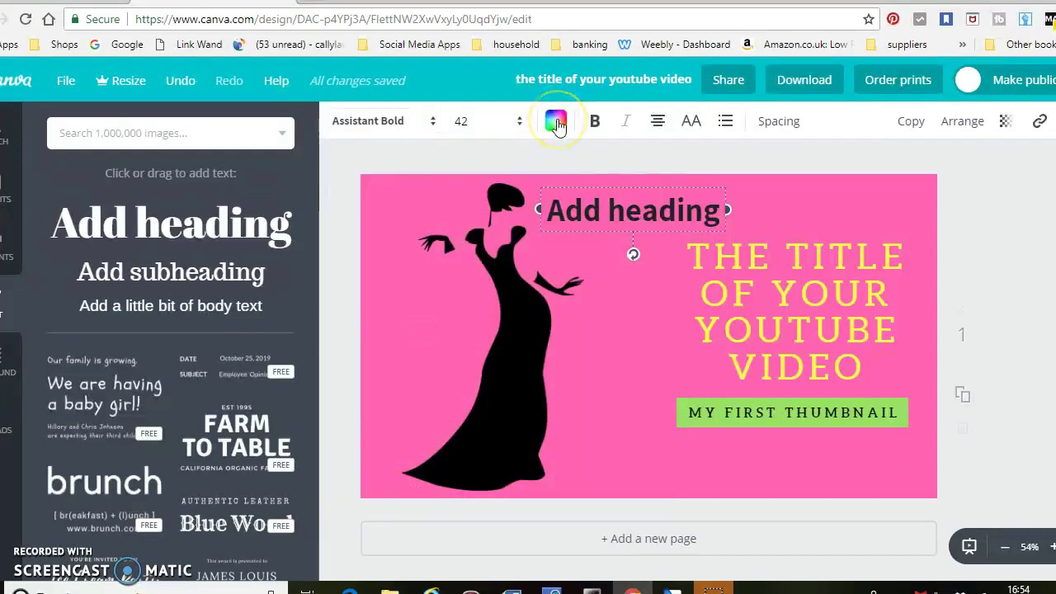
pyautogui.click(557, 124)
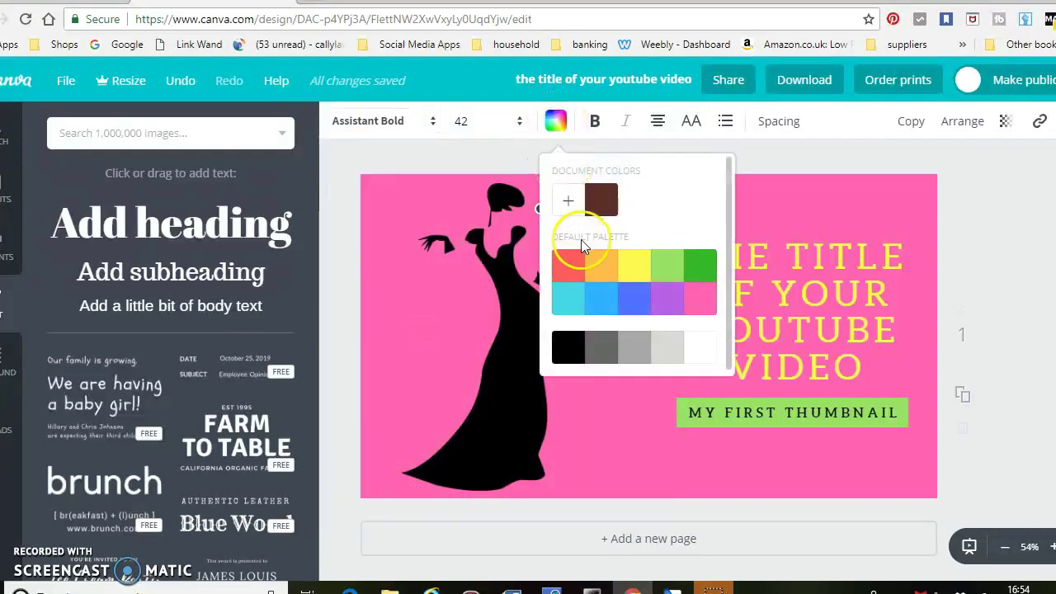
pyautogui.click(599, 273)
pyautogui.click(796, 158)
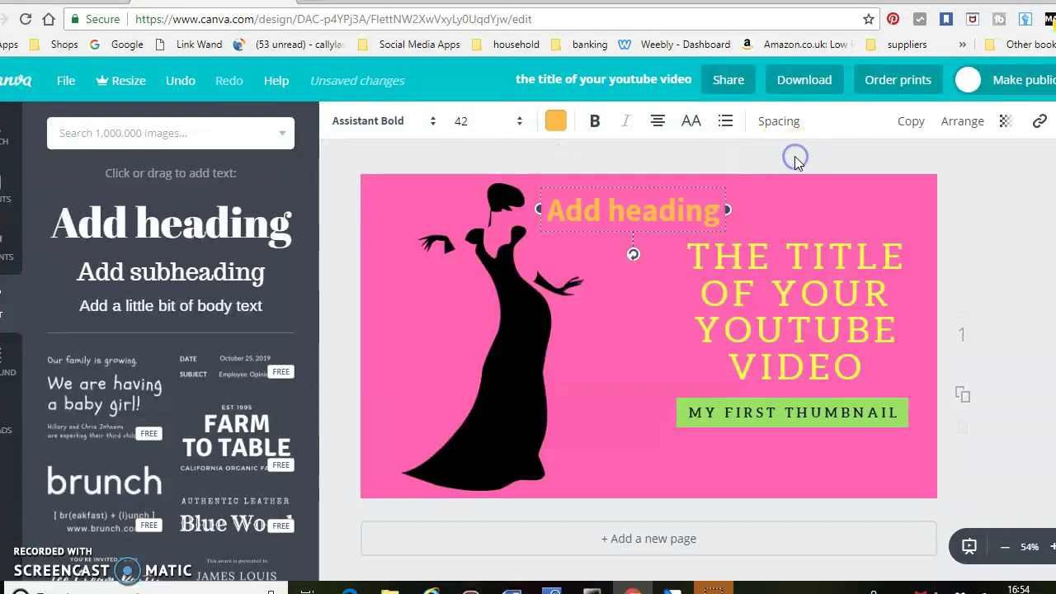
# Try font sizes 21 and 144 on the "Add heading" text.
pyautogui.click(475, 126)
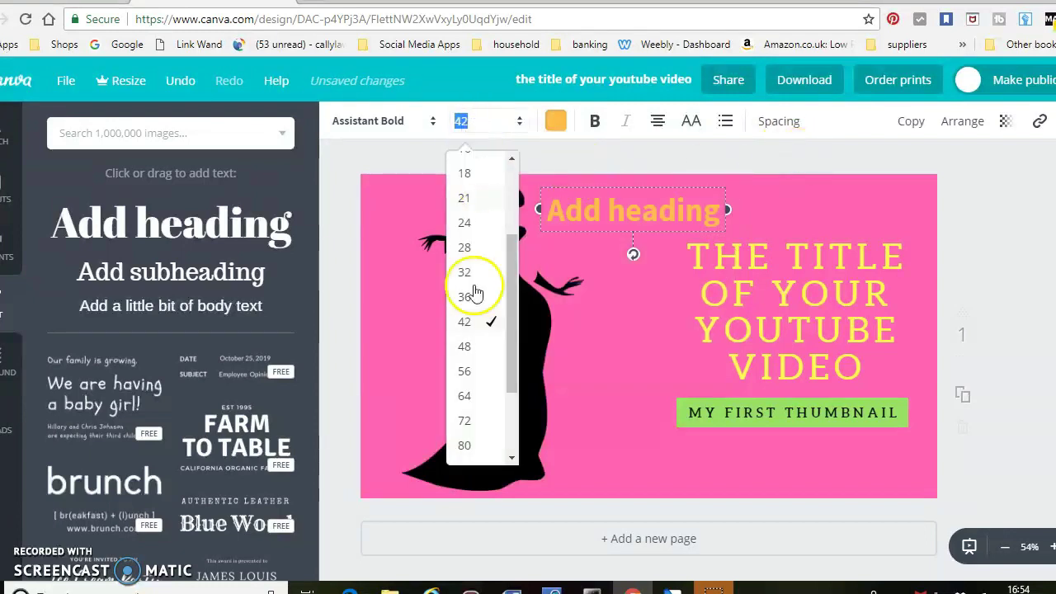
pyautogui.click(476, 204)
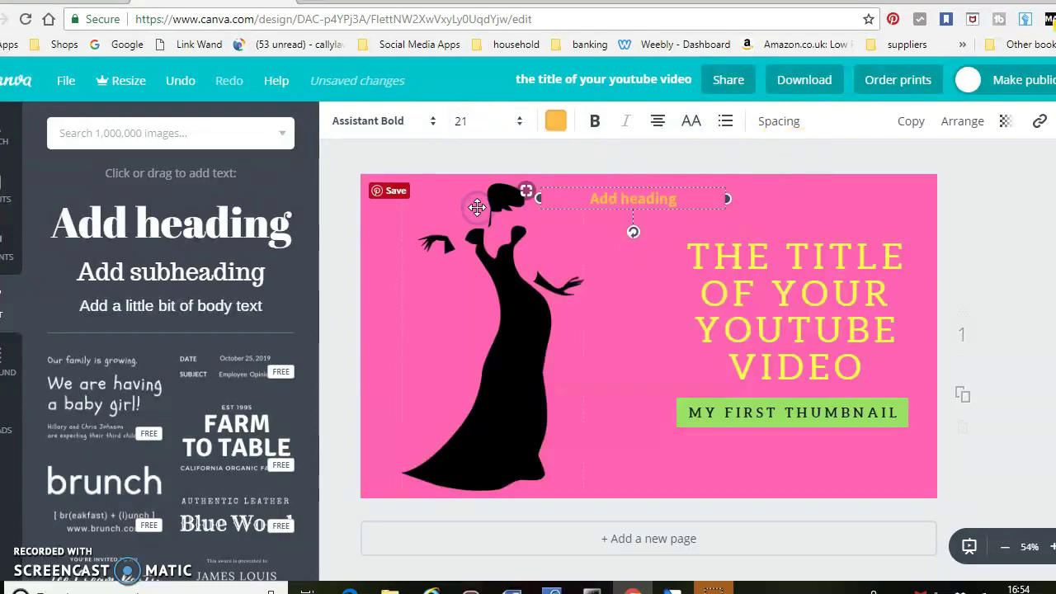
pyautogui.click(521, 126)
pyautogui.moveTo(512, 276); pyautogui.dragTo(525, 448)
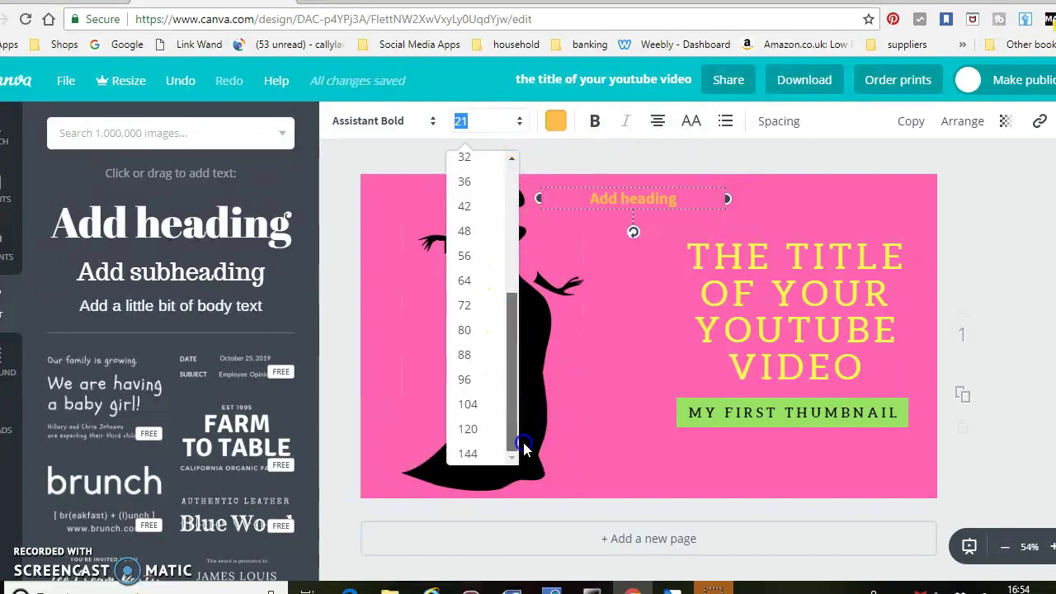
pyautogui.click(482, 453)
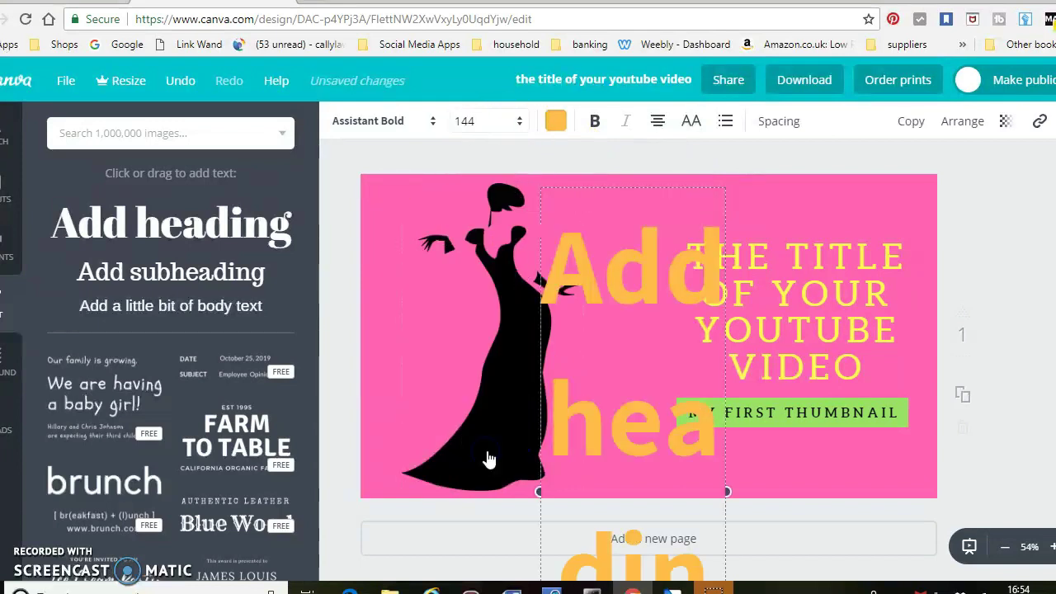
# Set the font size of the "Add heading" text to 32 and deselect it.
pyautogui.click(520, 120)
pyautogui.click(484, 165)
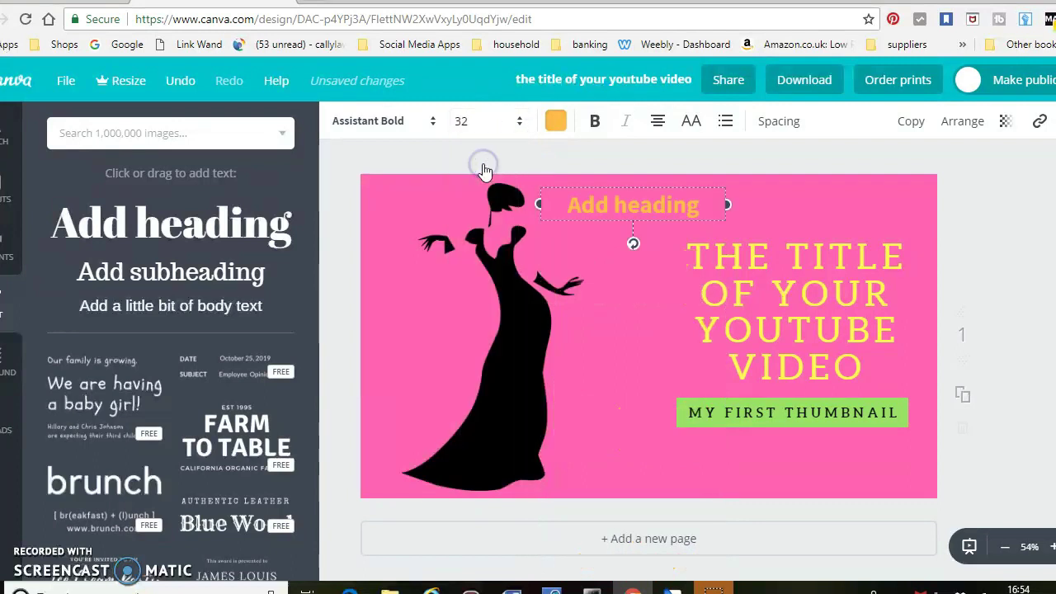
pyautogui.click(783, 156)
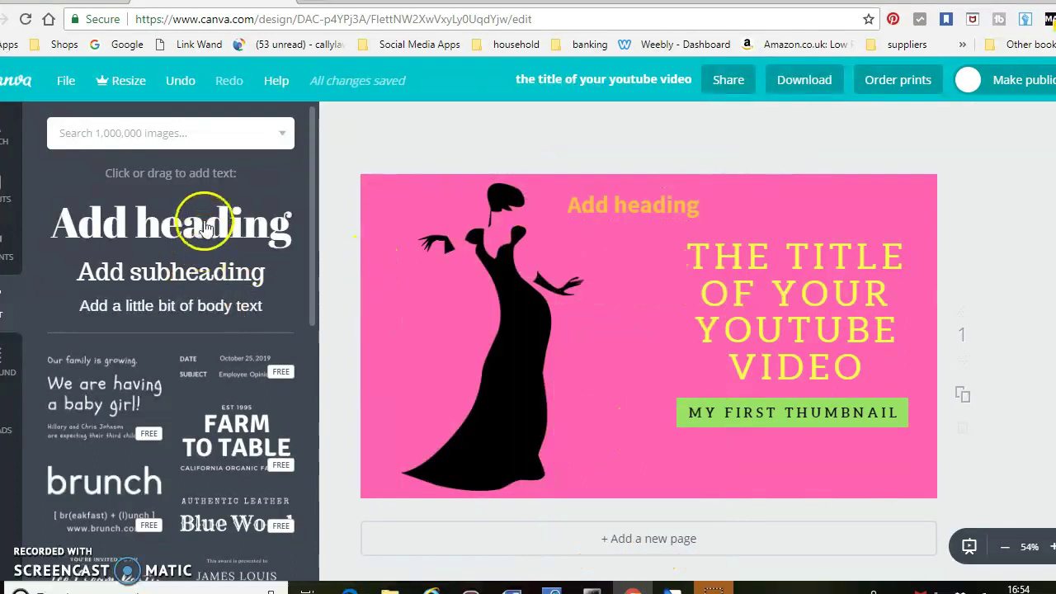
# Look through the Canva layouts and the Free Photos collection in the elements library.
pyautogui.click(8, 191)
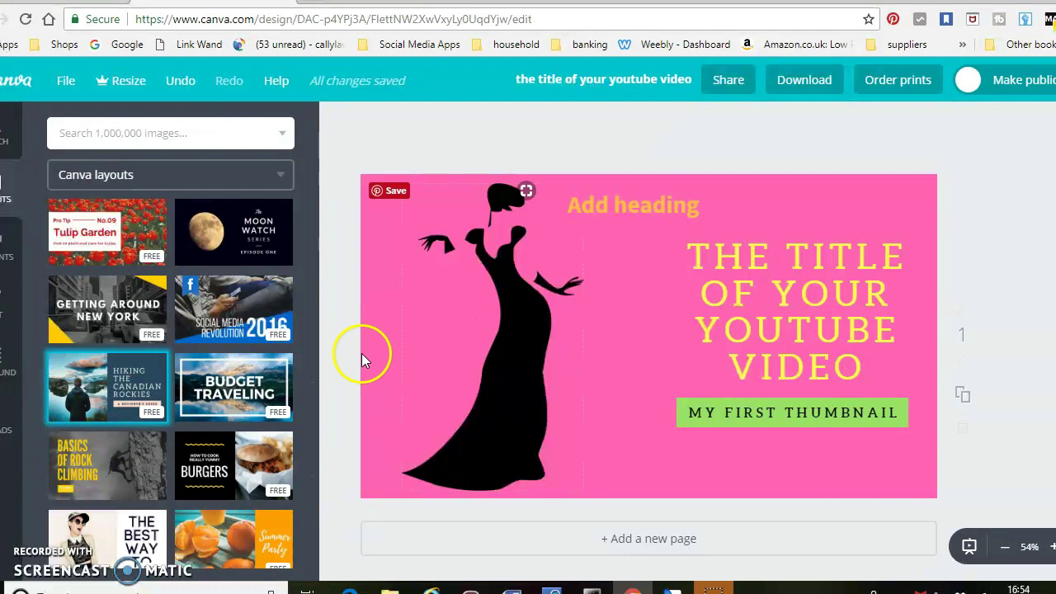
pyautogui.click(11, 250)
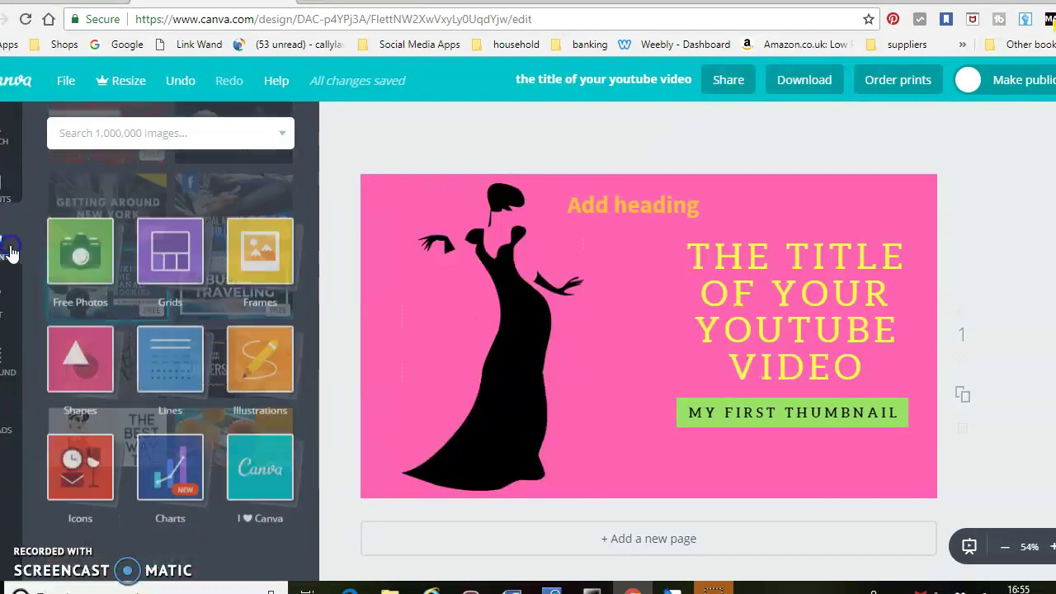
pyautogui.click(80, 243)
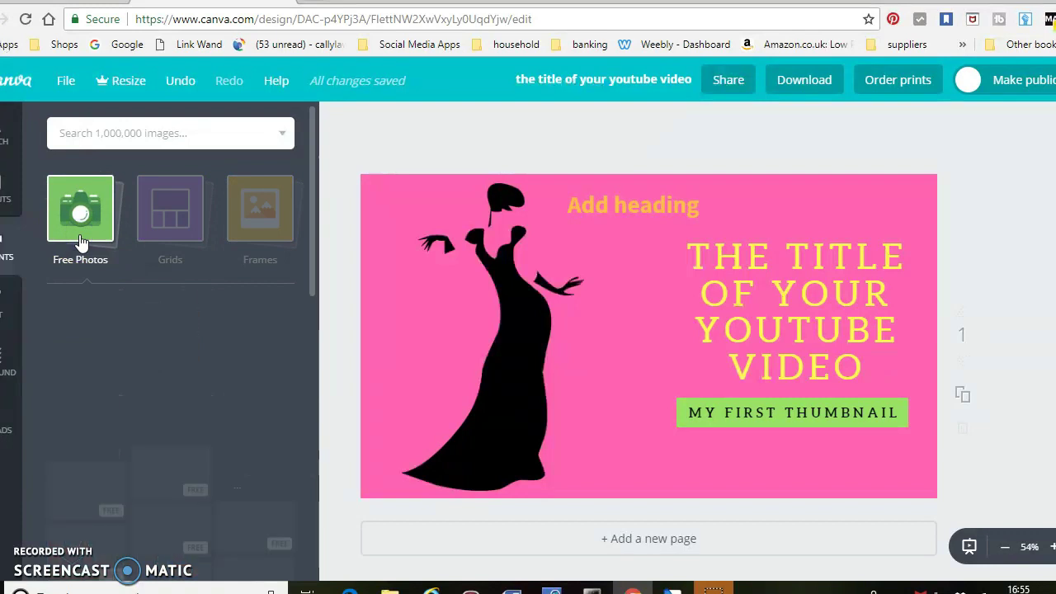
pyautogui.click(168, 263)
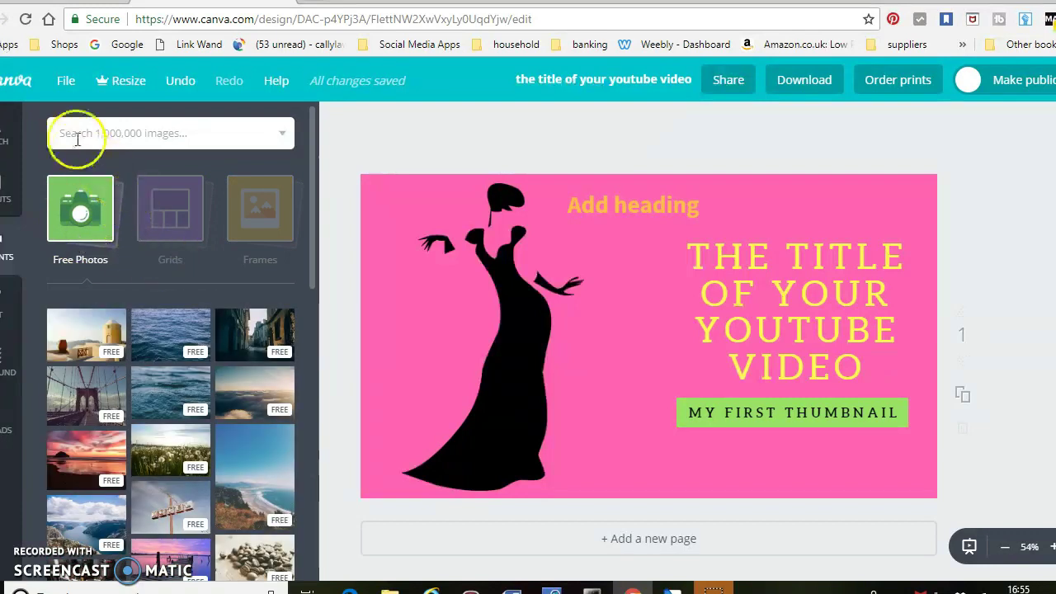
pyautogui.scroll(-10, 177, 301)
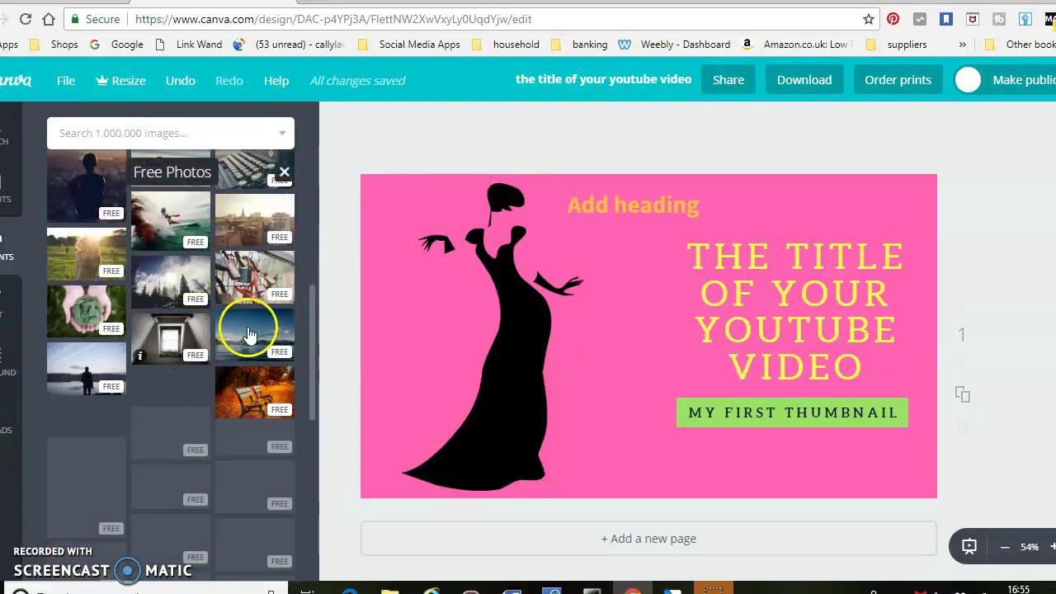
pyautogui.scroll(10, 157, 295)
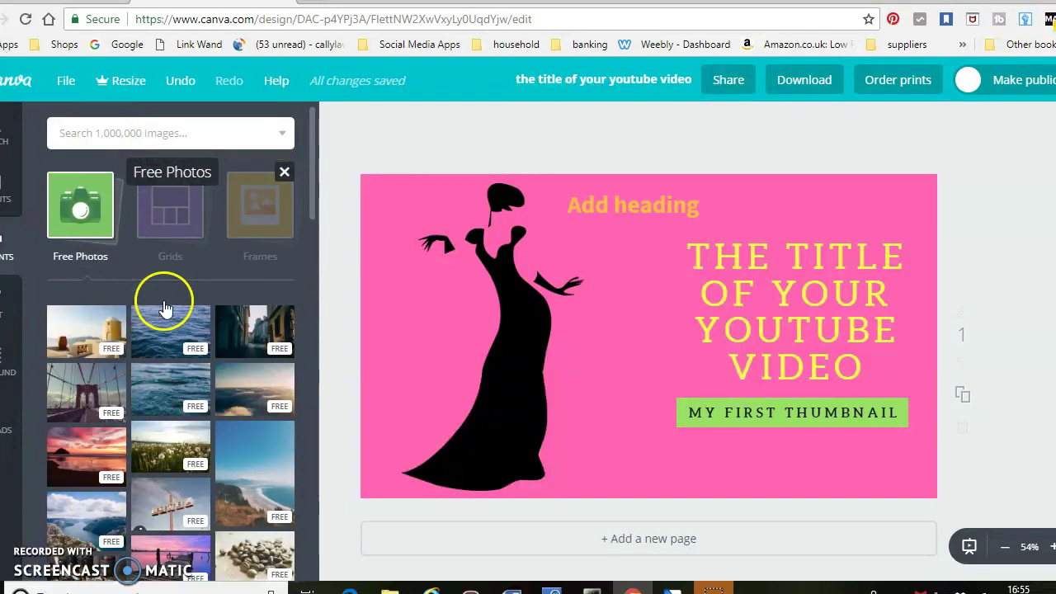
pyautogui.click(103, 216)
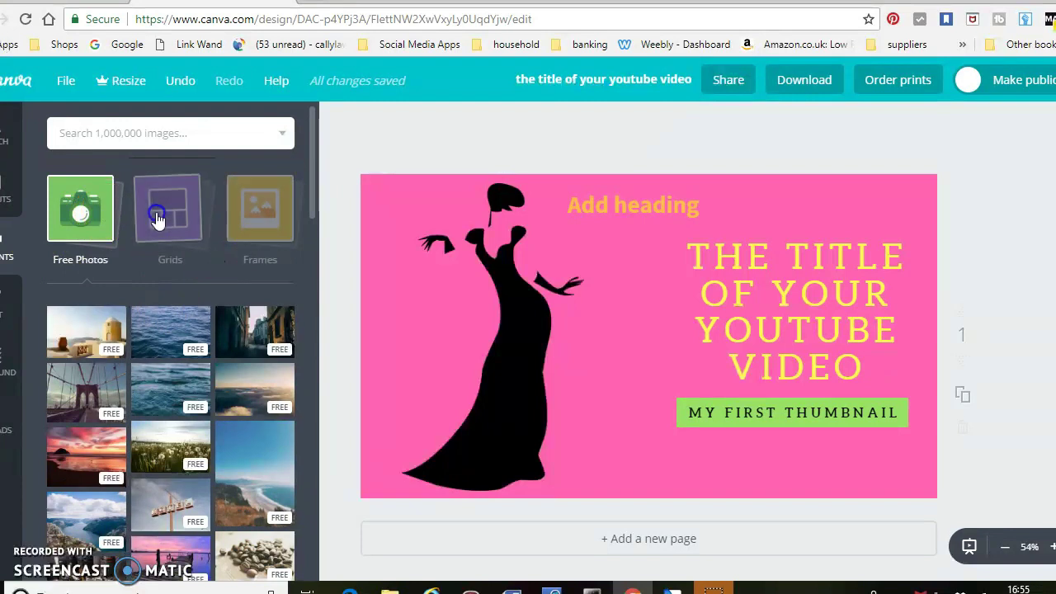
# Browse the Grids and Frames collections in the elements library.
pyautogui.click(161, 220)
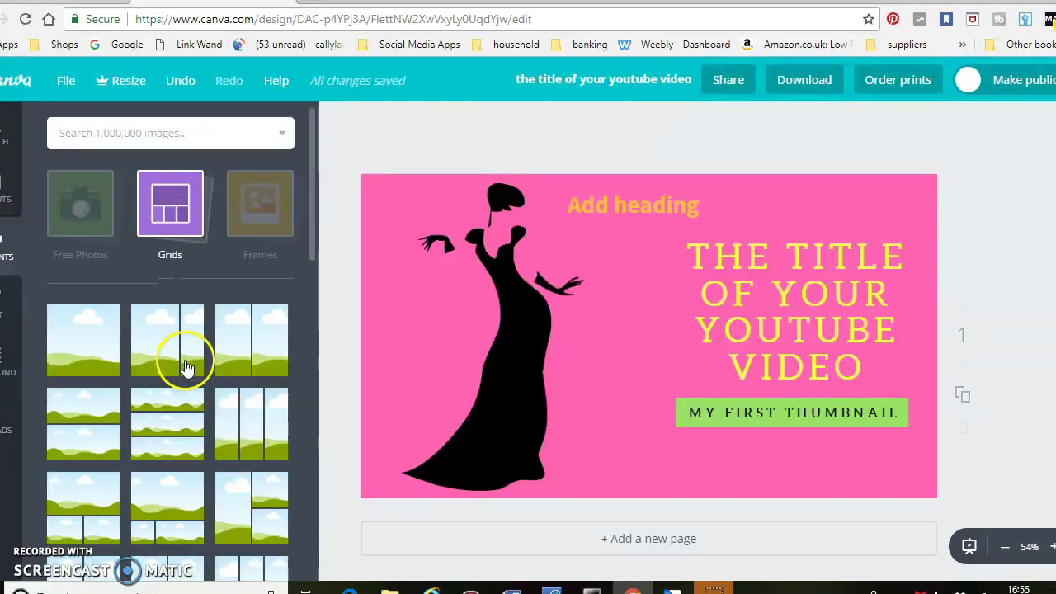
pyautogui.scroll(-3, 189, 355)
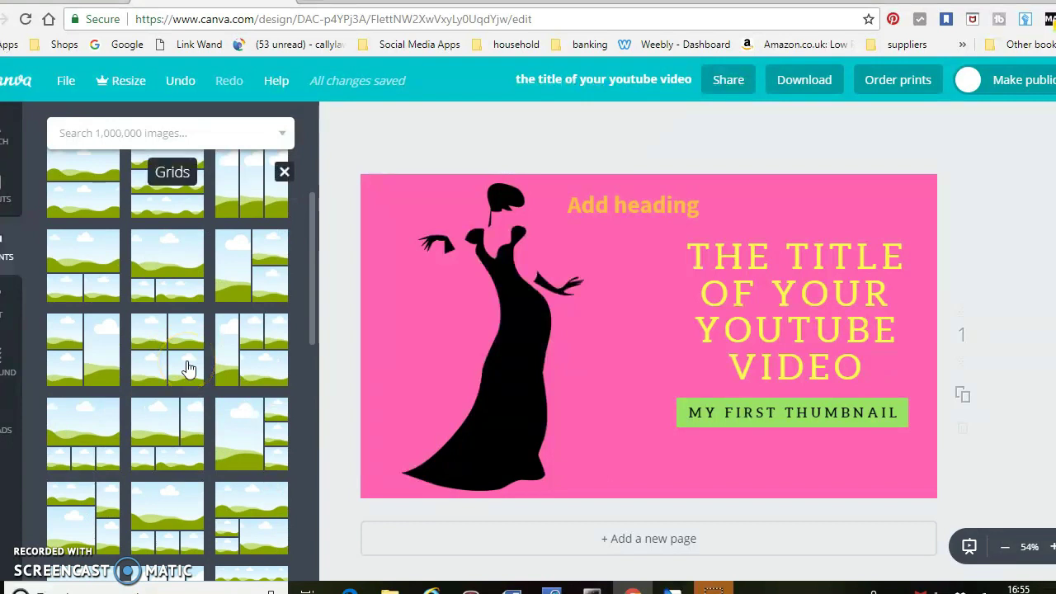
pyautogui.scroll(3, 163, 334)
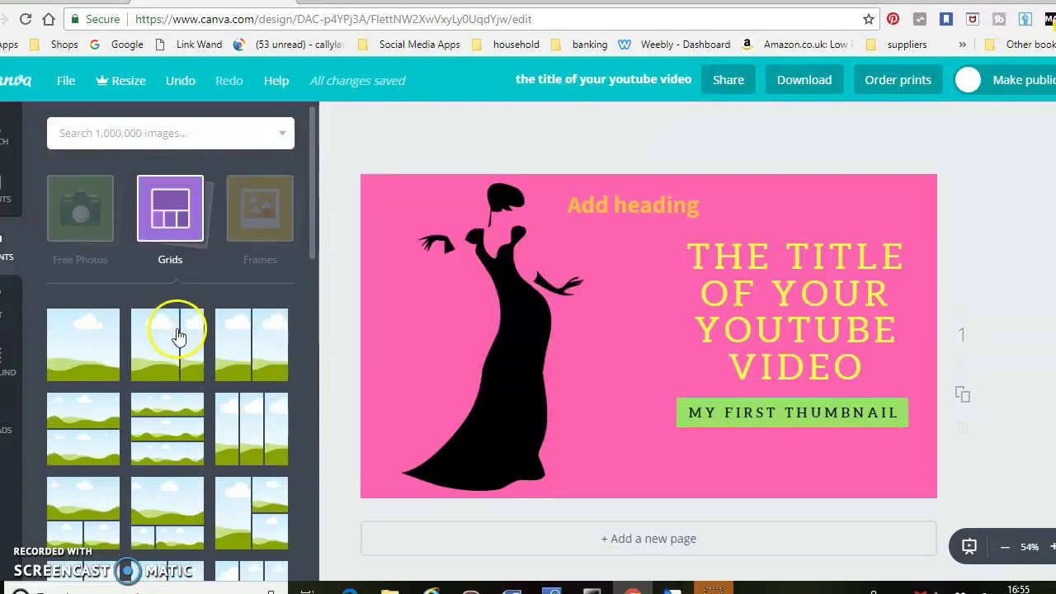
pyautogui.click(255, 231)
pyautogui.click(255, 235)
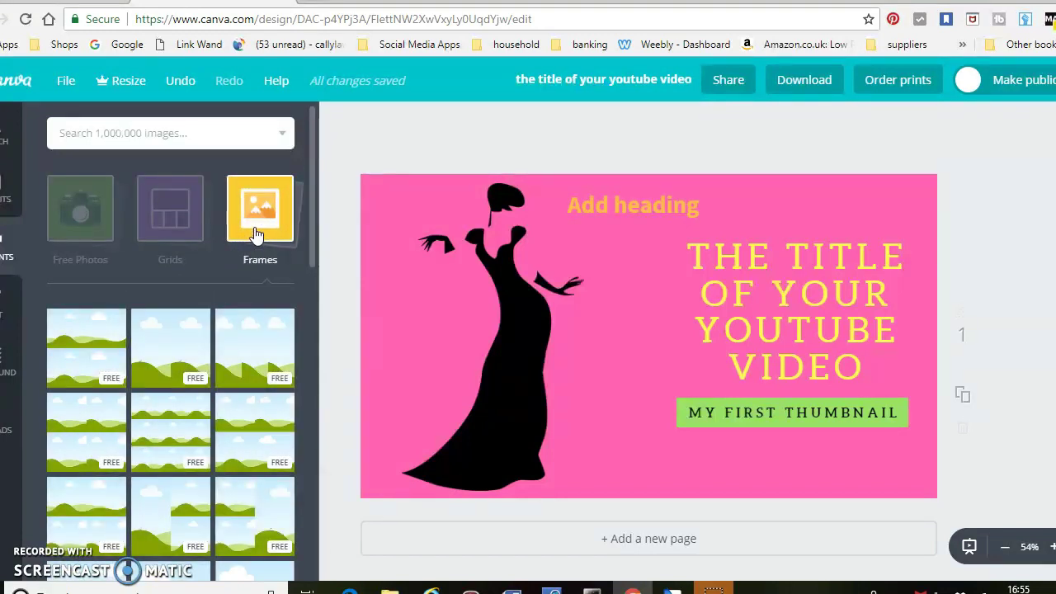
pyautogui.scroll(-10, 255, 235)
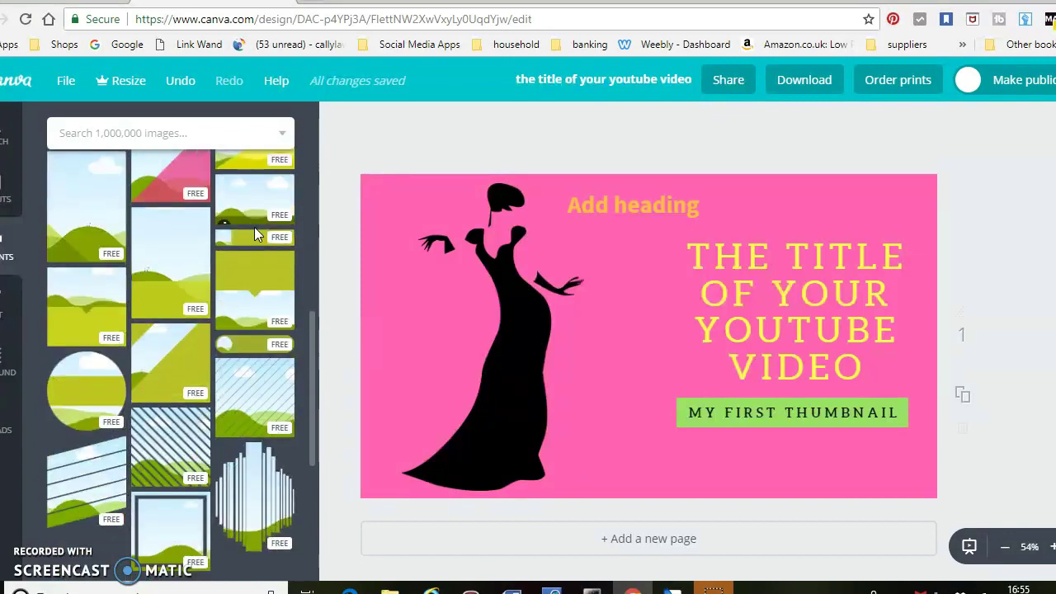
pyautogui.scroll(-5, 254, 234)
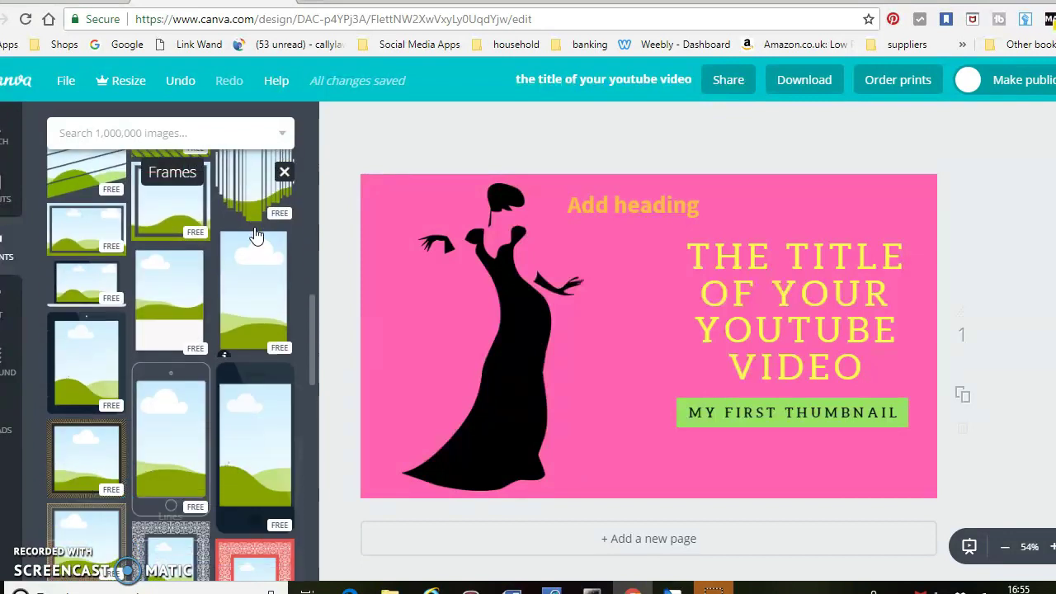
pyautogui.scroll(15, 255, 235)
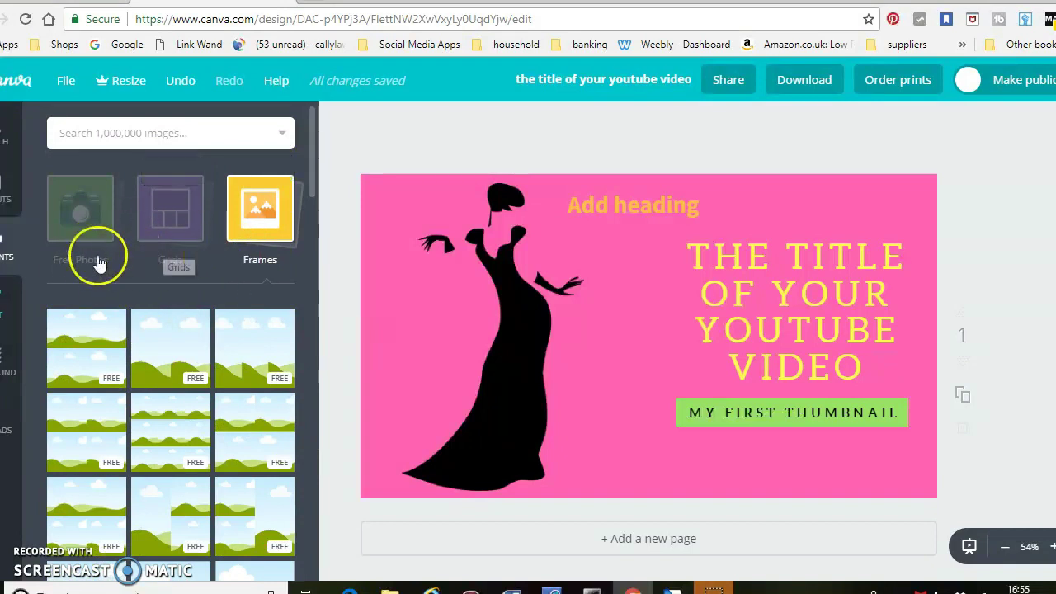
# Add the double-outlined square from the Shapes collection and place it as a border around the woman's silhouette.
pyautogui.moveTo(90, 270)
pyautogui.click(91, 330)
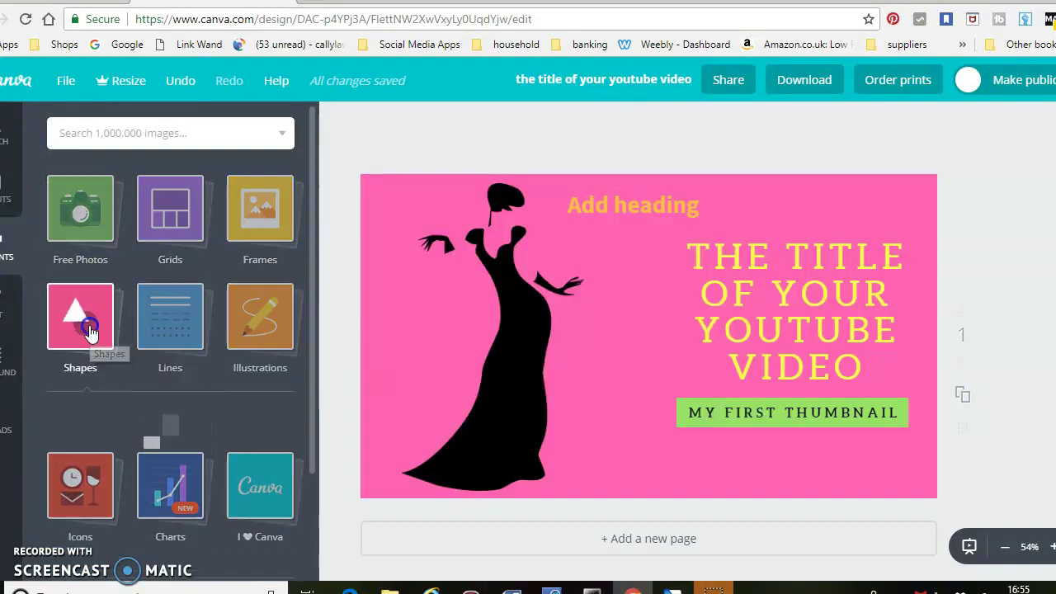
pyautogui.click(94, 333)
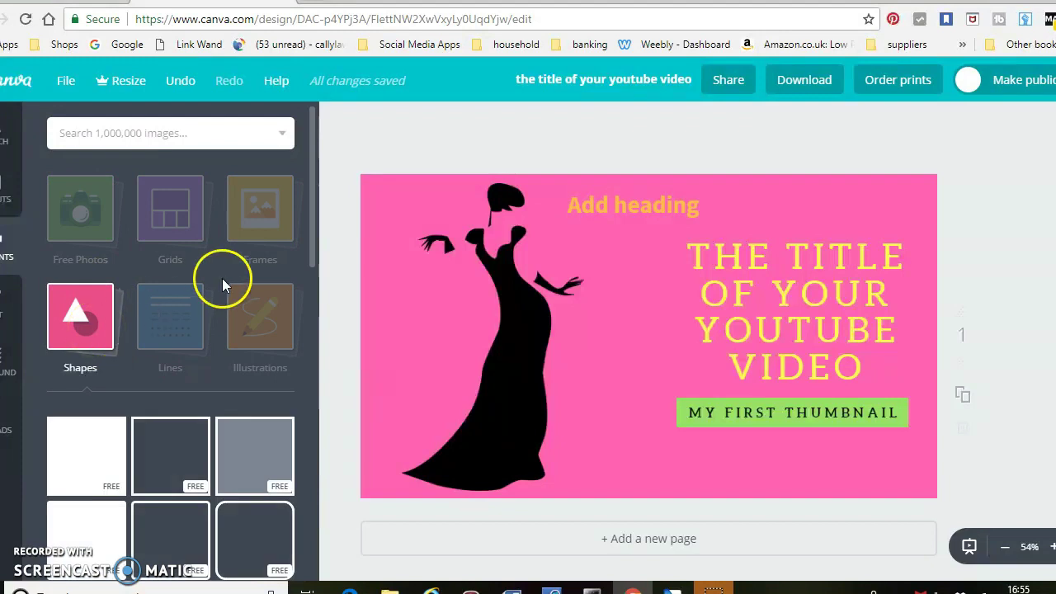
pyautogui.scroll(-5, 222, 278)
pyautogui.click(171, 296)
pyautogui.moveTo(173, 299); pyautogui.dragTo(526, 326)
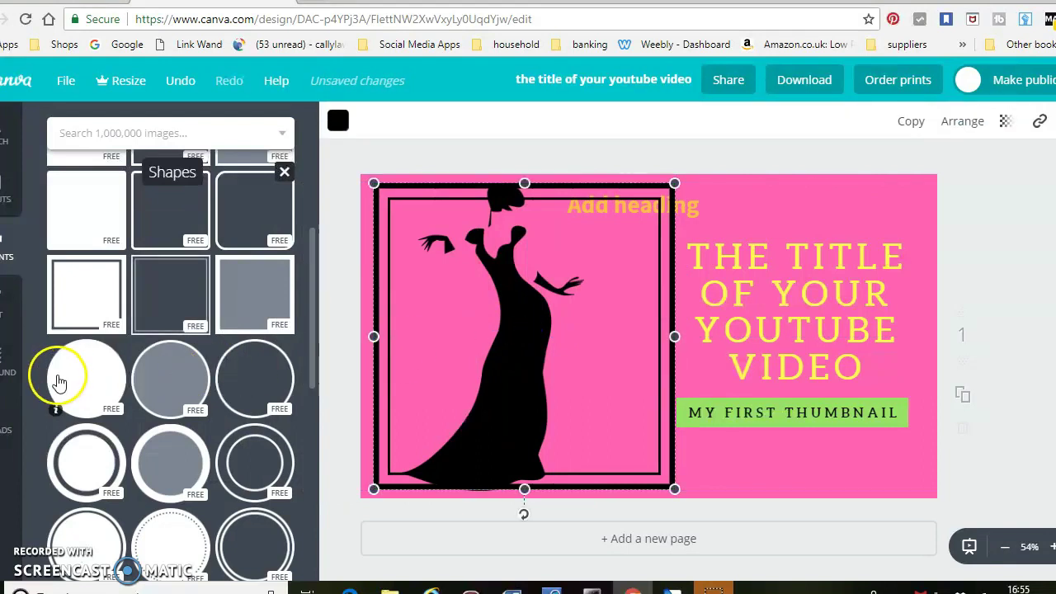
# Browse the remaining shapes and the lines, arrows and swirls in the Lines collection.
pyautogui.scroll(-3, 170, 307)
pyautogui.scroll(-5, 182, 307)
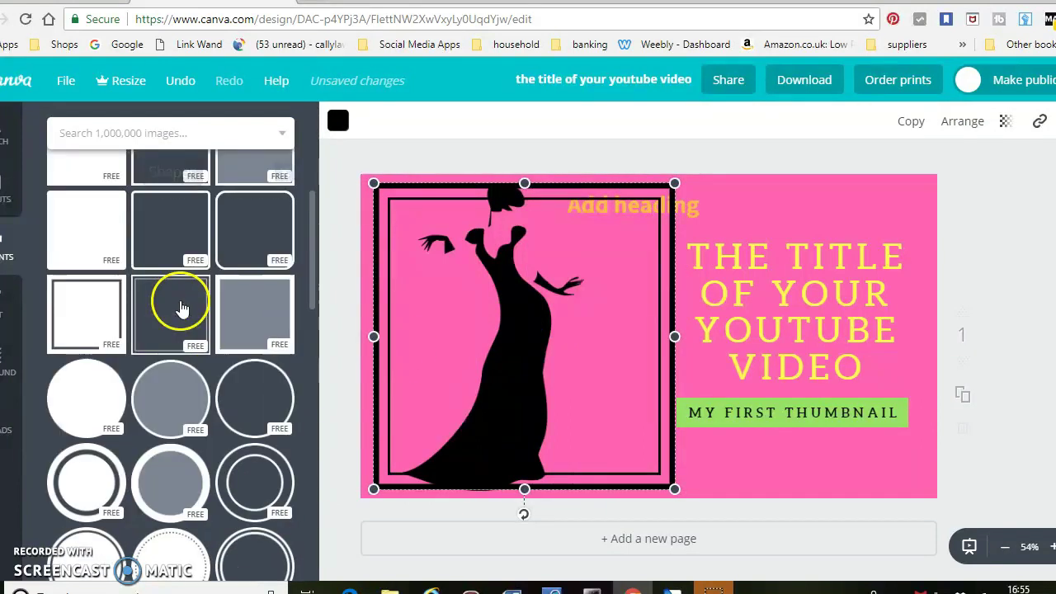
pyautogui.scroll(10, 186, 300)
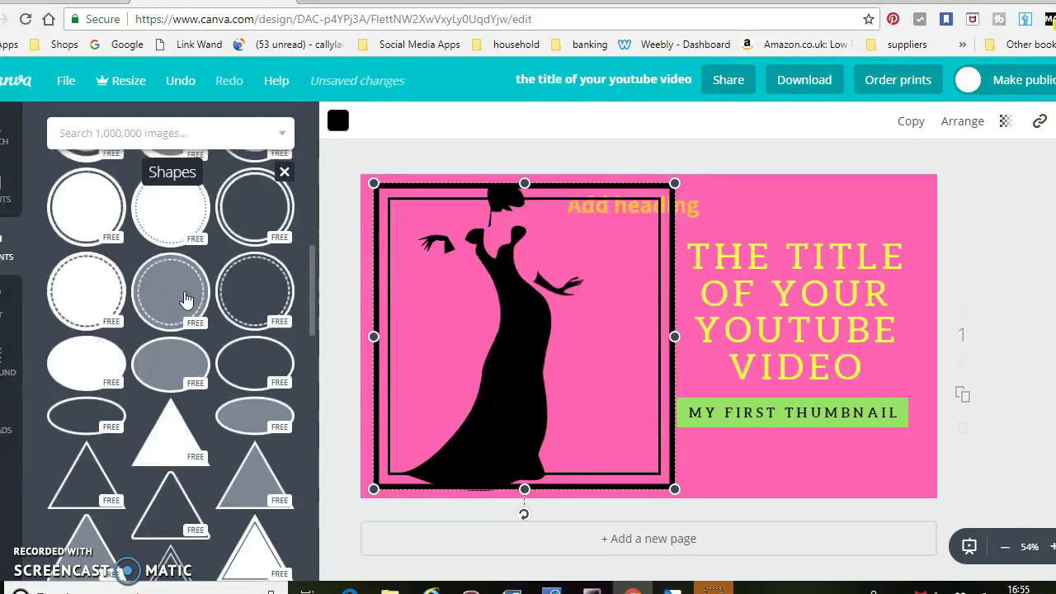
pyautogui.click(171, 350)
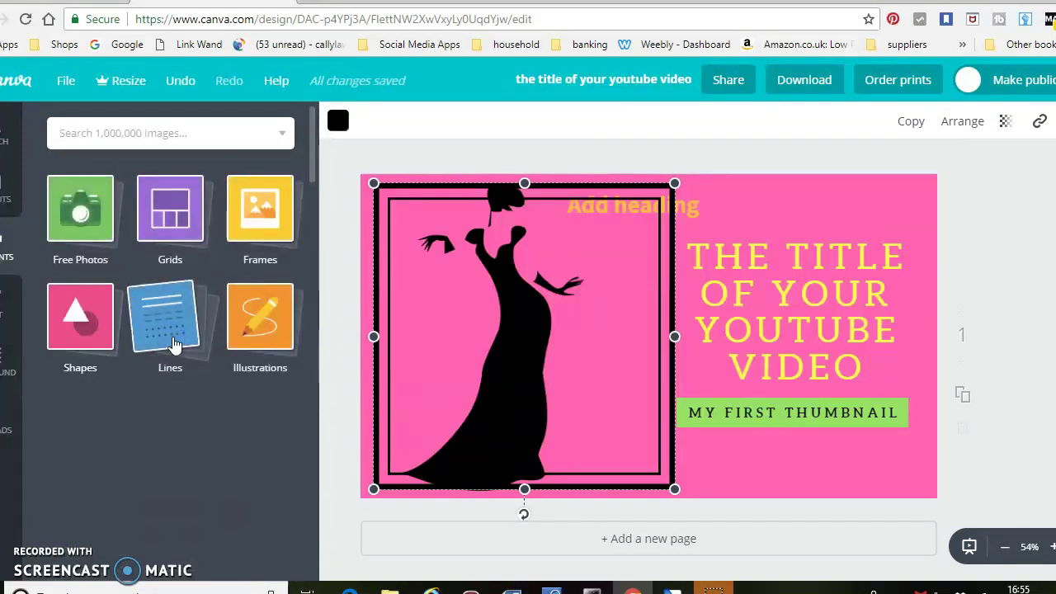
pyautogui.click(174, 343)
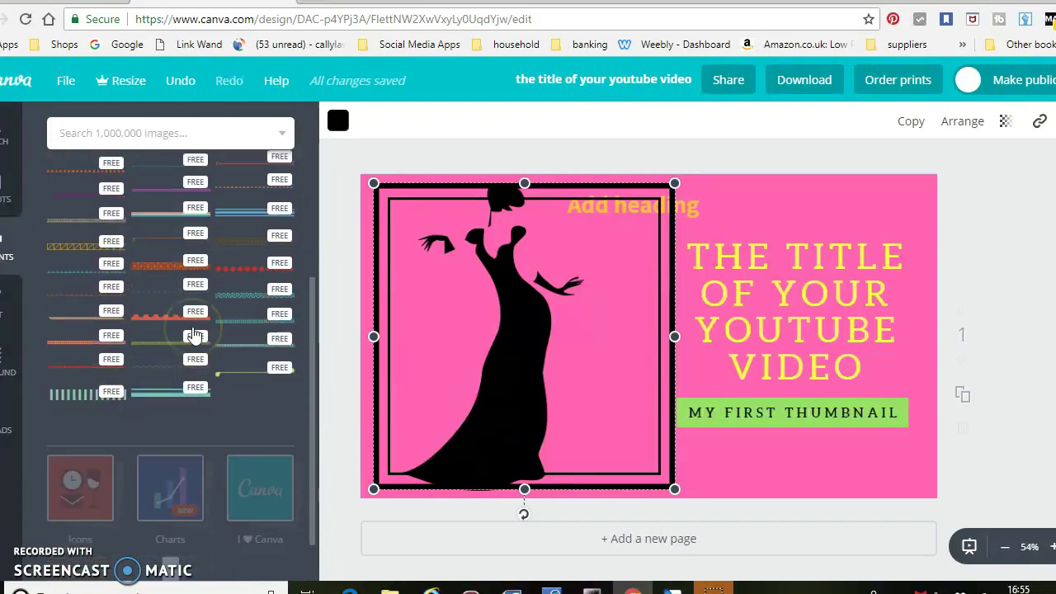
pyautogui.scroll(-2, 194, 334)
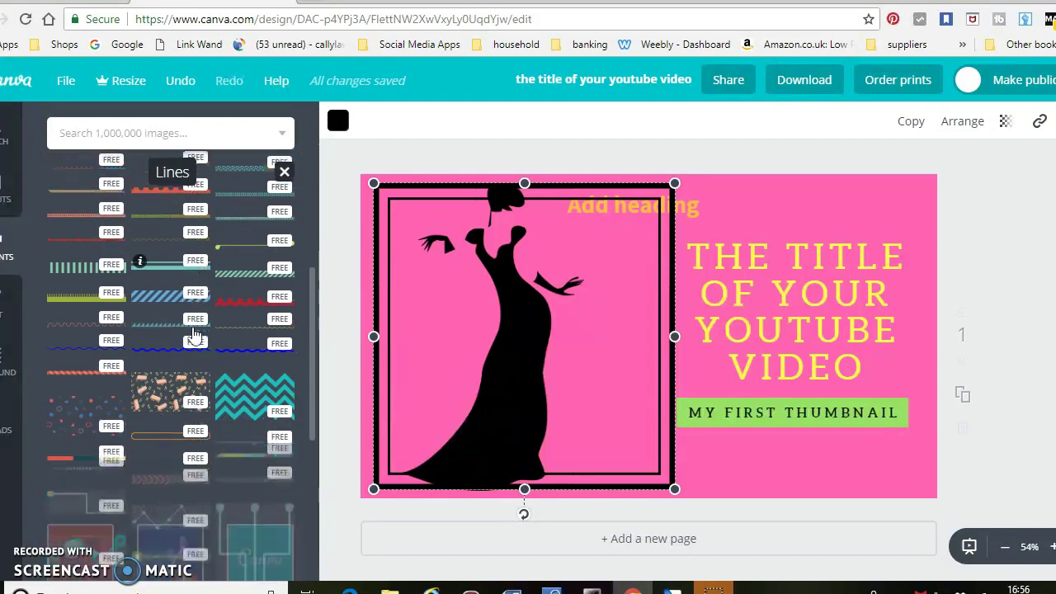
pyautogui.scroll(-5, 194, 335)
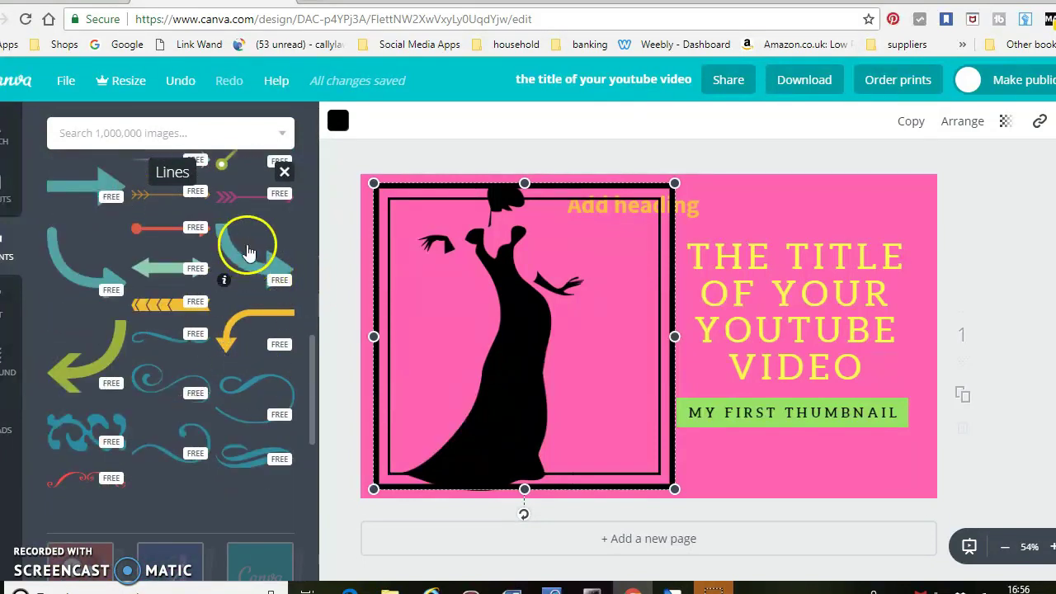
pyautogui.scroll(8, 219, 334)
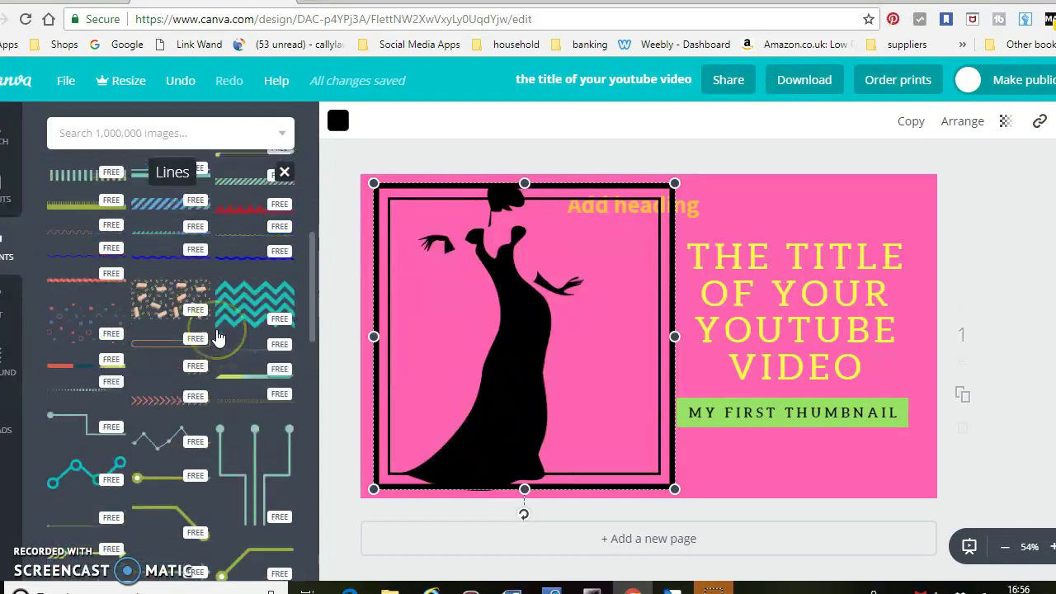
pyautogui.scroll(-3, 221, 324)
pyautogui.scroll(-5, 221, 324)
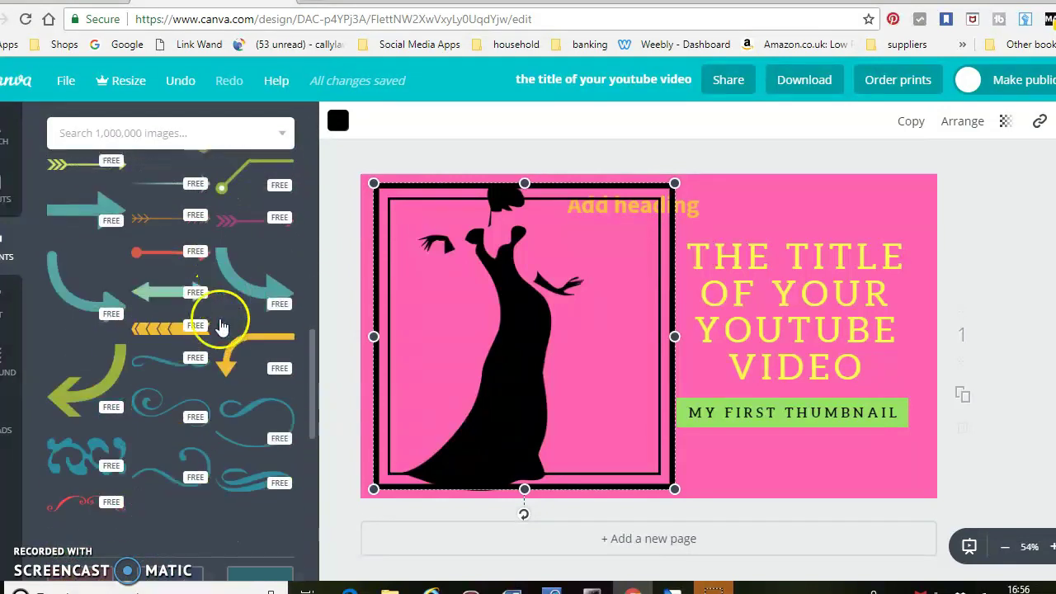
# Add the teal curved arrow from the Lines collection, shrink it and place it between the silhouette and the title, pointing at the title.
pyautogui.click(253, 276)
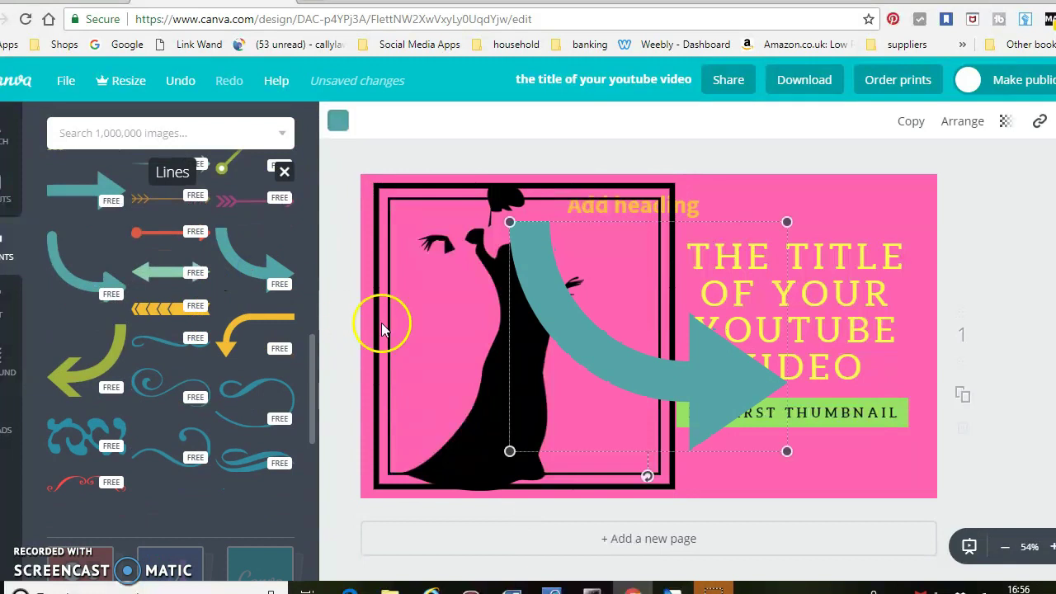
pyautogui.moveTo(578, 355); pyautogui.dragTo(471, 337)
pyautogui.moveTo(668, 214); pyautogui.dragTo(640, 304)
pyautogui.click(758, 254)
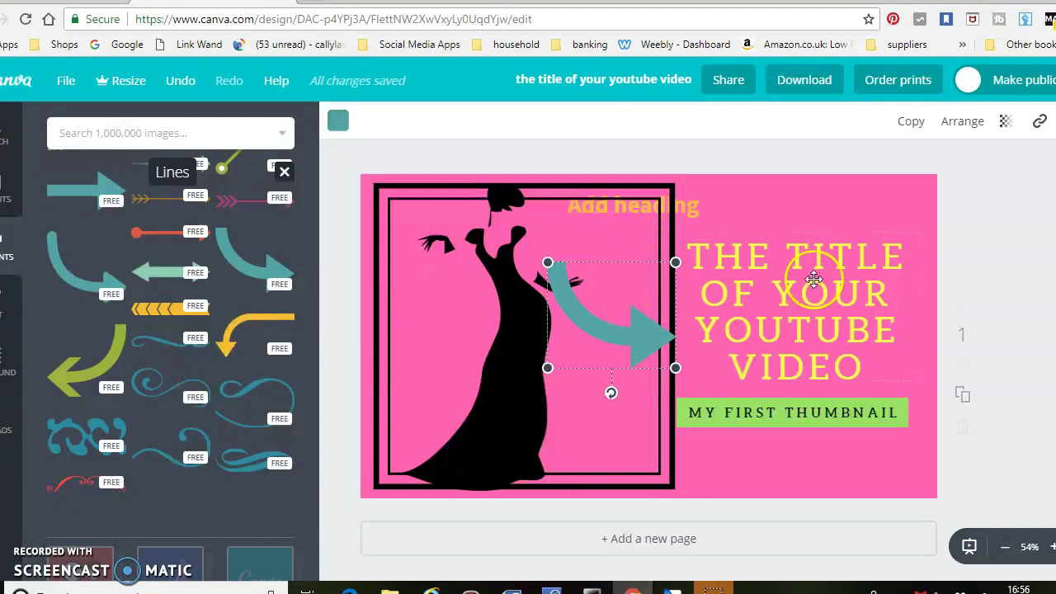
# Send the black square border back behind the other elements of the design.
pyautogui.click(496, 397)
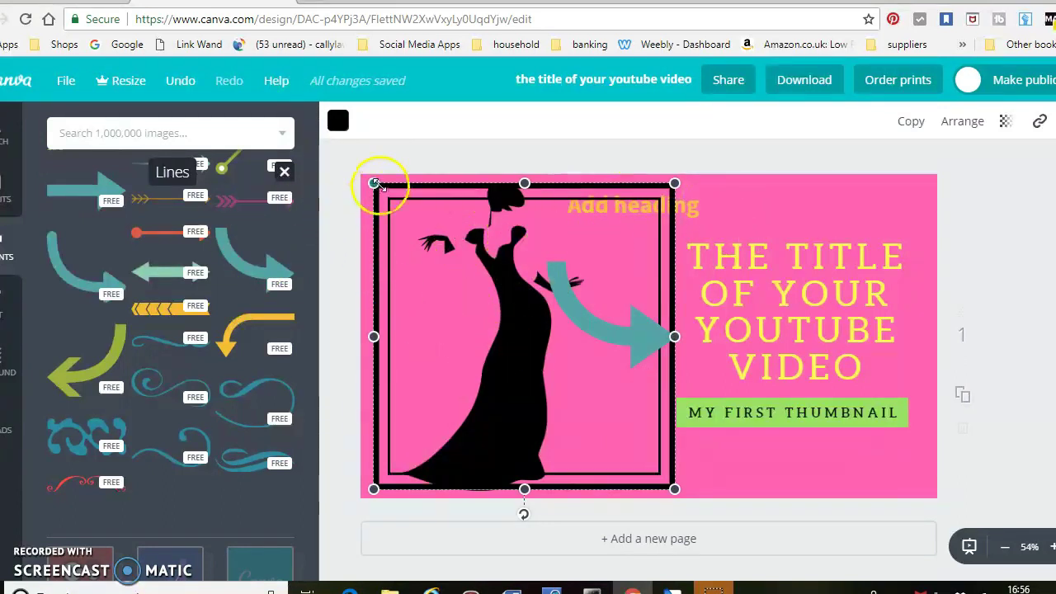
pyautogui.click(957, 122)
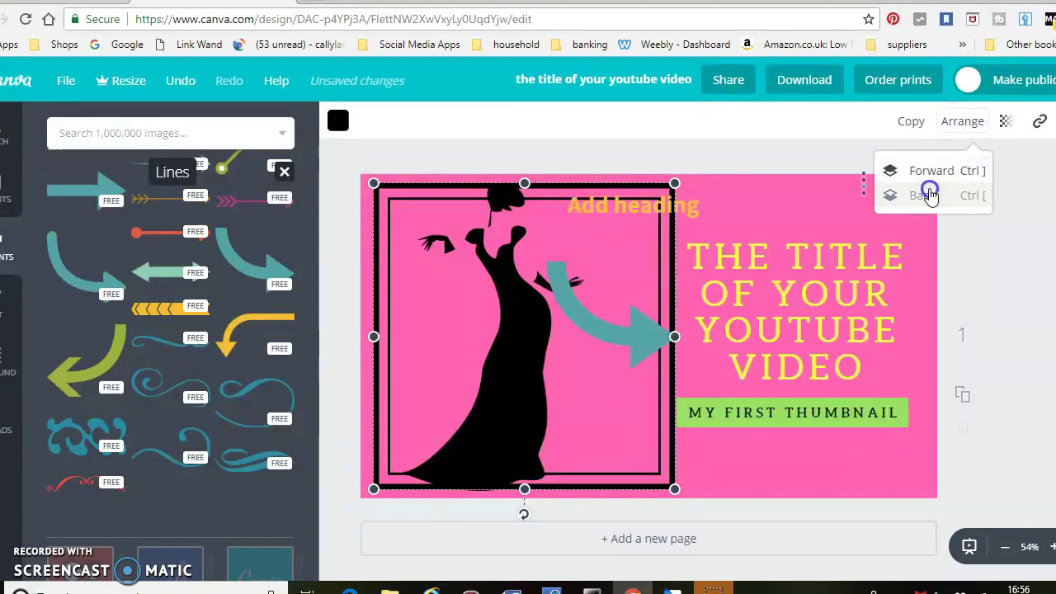
# Bring the woman's silhouette forward in the layer order, in front of the black square border.
pyautogui.click(524, 377)
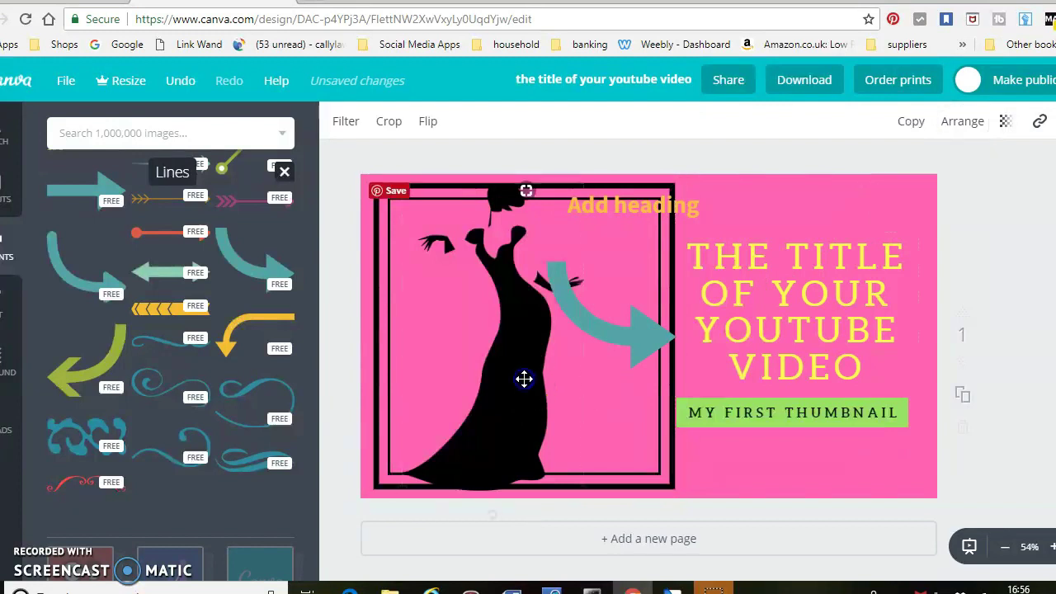
pyautogui.click(962, 121)
pyautogui.click(929, 177)
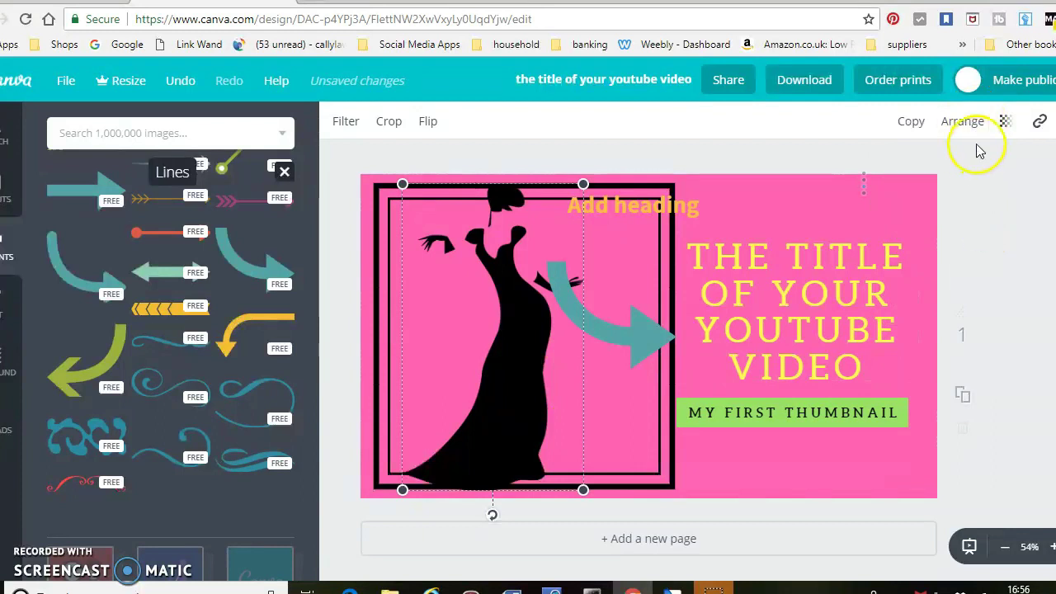
# Duplicate the woman's silhouette over the title text, and delete the copy.
pyautogui.click(911, 121)
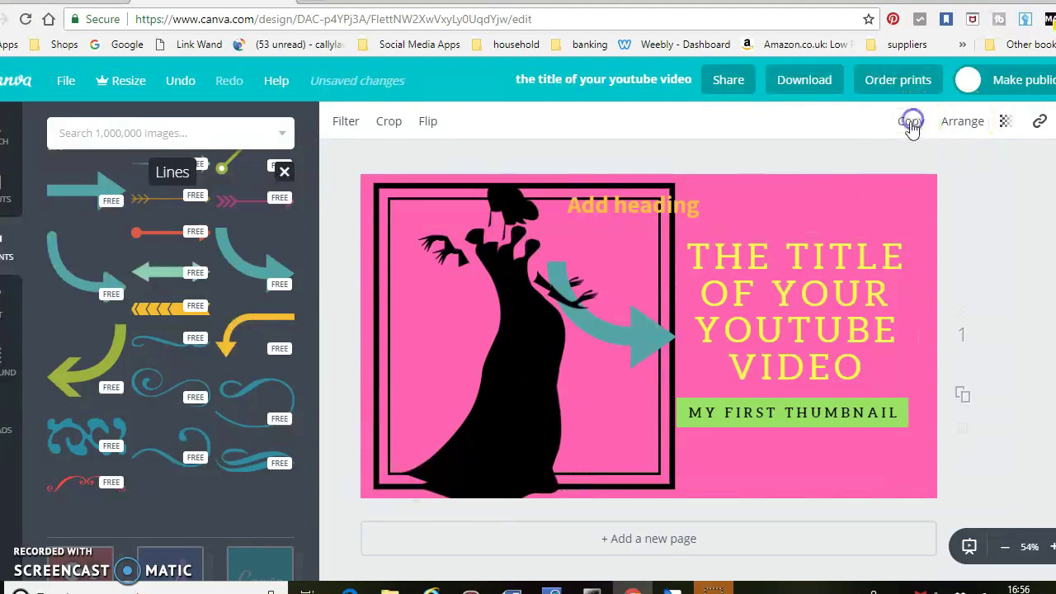
pyautogui.moveTo(523, 321); pyautogui.dragTo(809, 325)
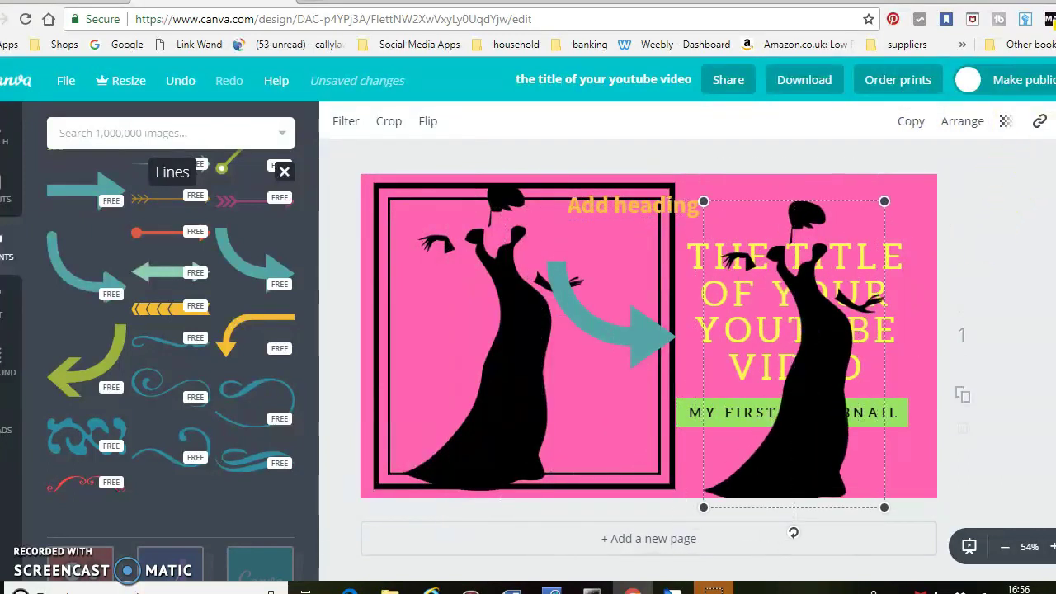
pyautogui.press('Delete')
# Browse the Lines collection, the element categories and the Illustrations collection for further graphics.
pyautogui.scroll(-3, 202, 421)
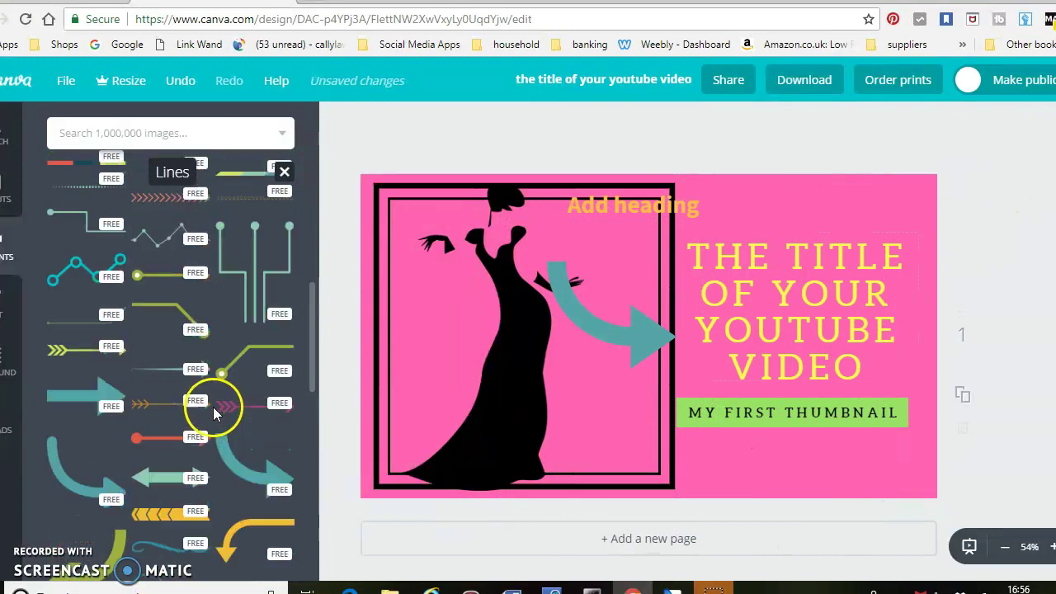
pyautogui.scroll(5, 212, 407)
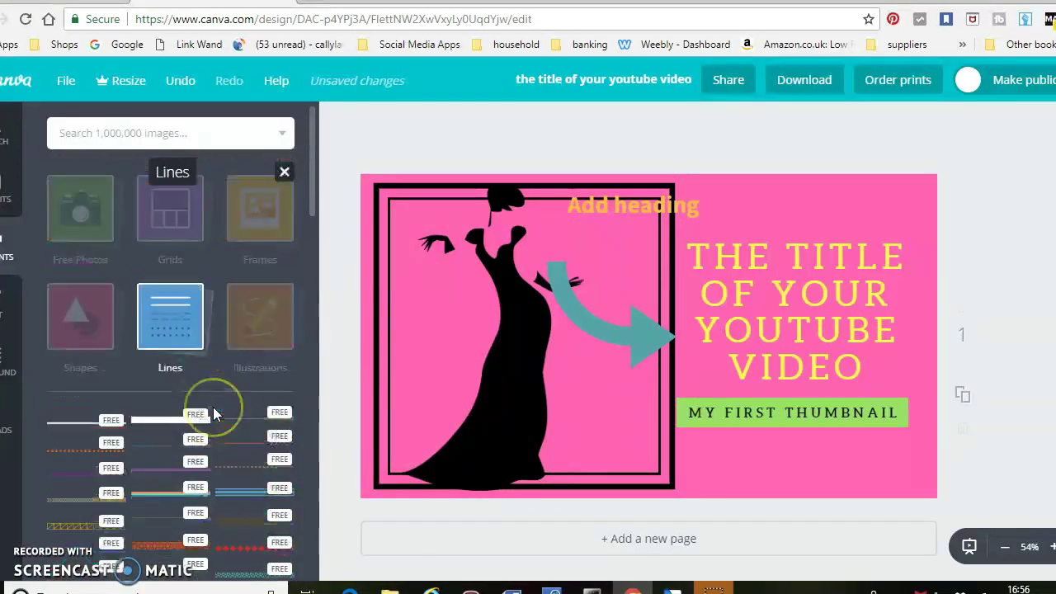
pyautogui.click(273, 332)
pyautogui.scroll(-5, 245, 381)
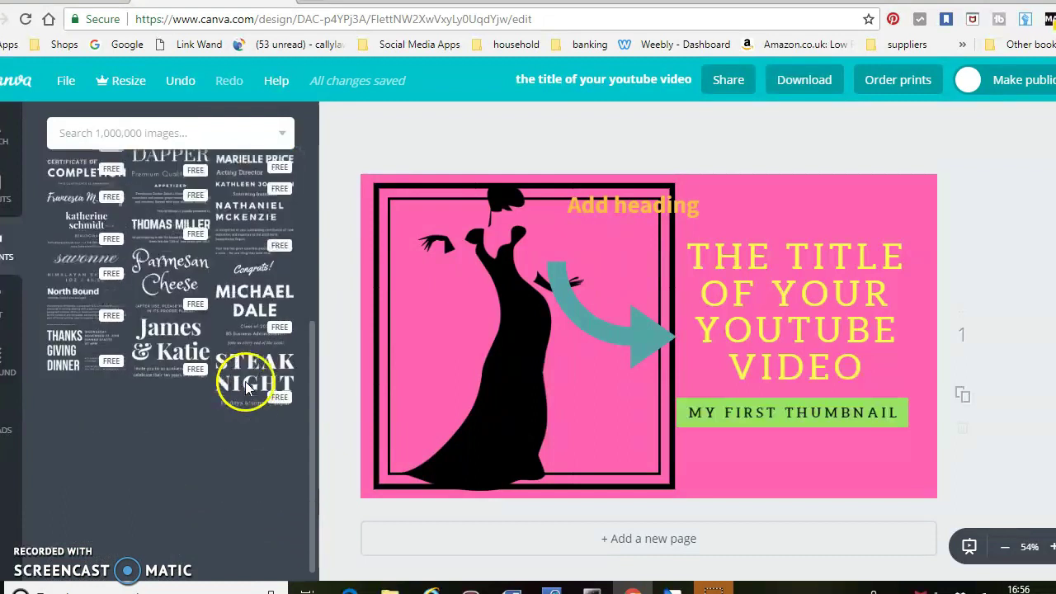
pyautogui.scroll(5, 285, 388)
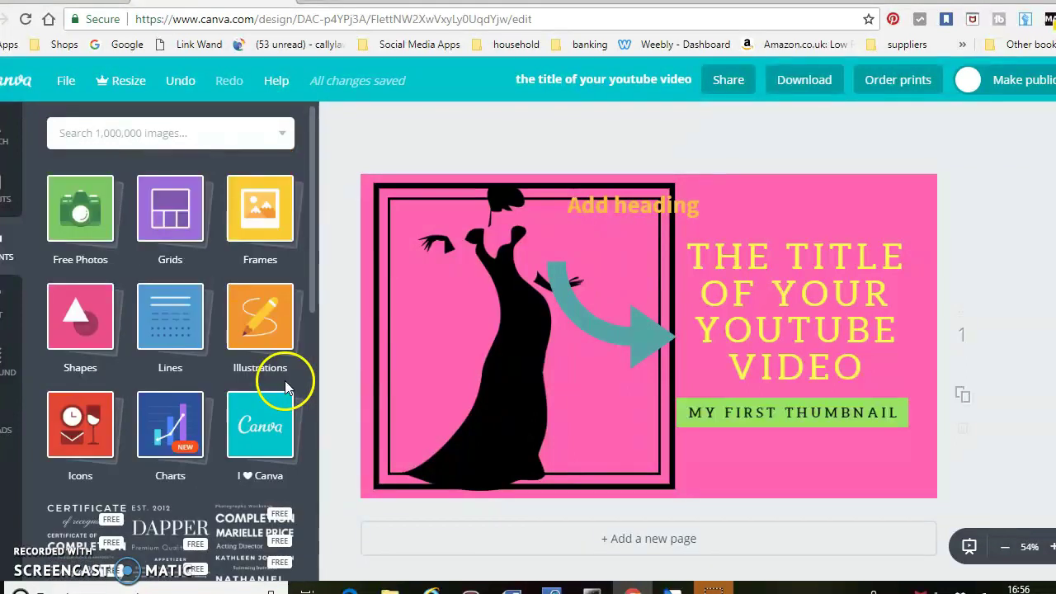
pyautogui.click(278, 354)
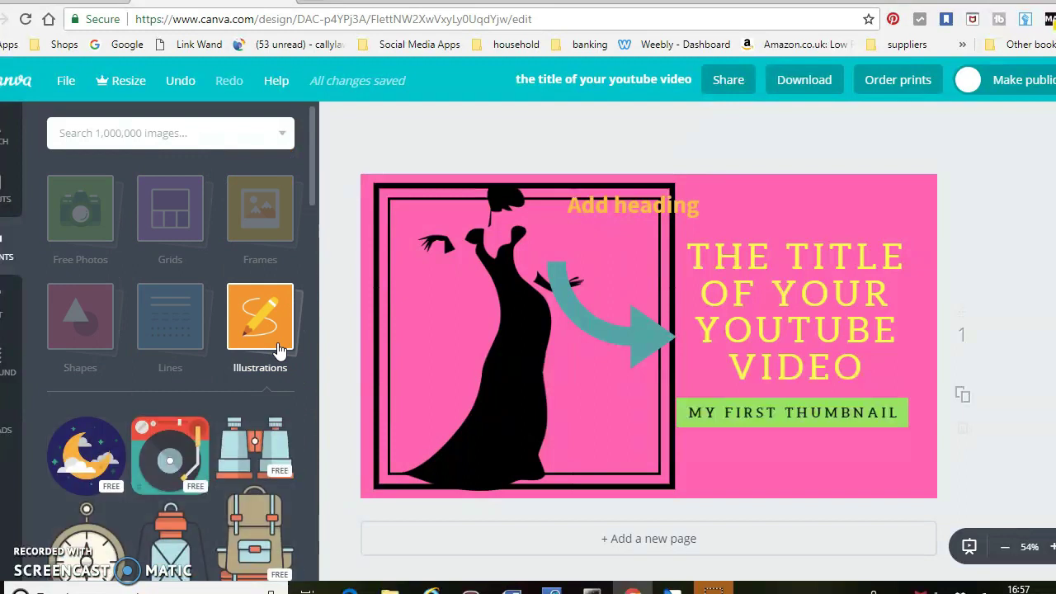
pyautogui.scroll(-4, 279, 350)
pyautogui.scroll(-6, 278, 351)
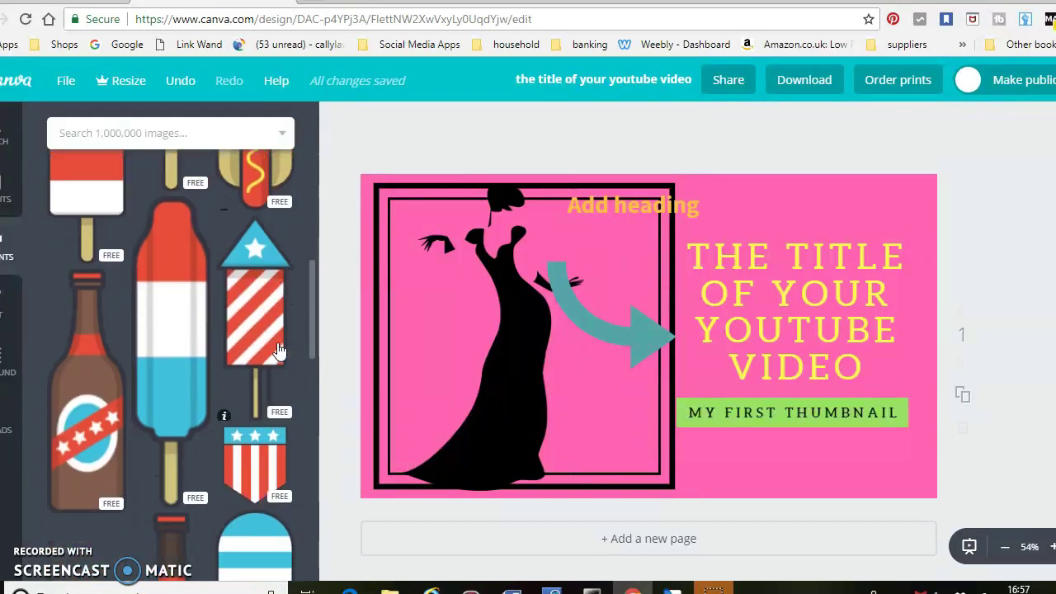
pyautogui.scroll(-2, 278, 351)
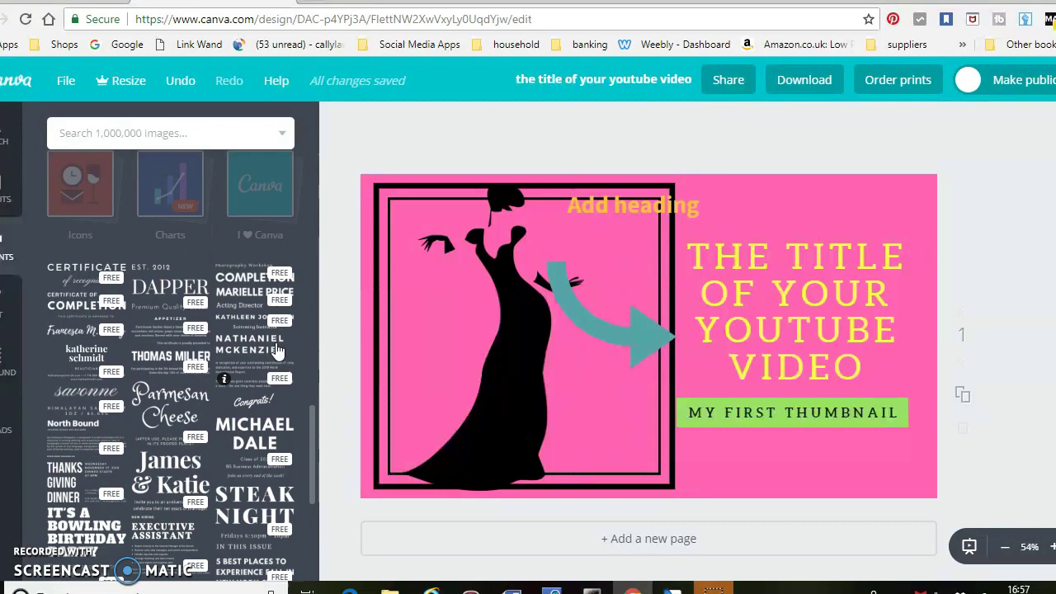
pyautogui.scroll(10, 278, 350)
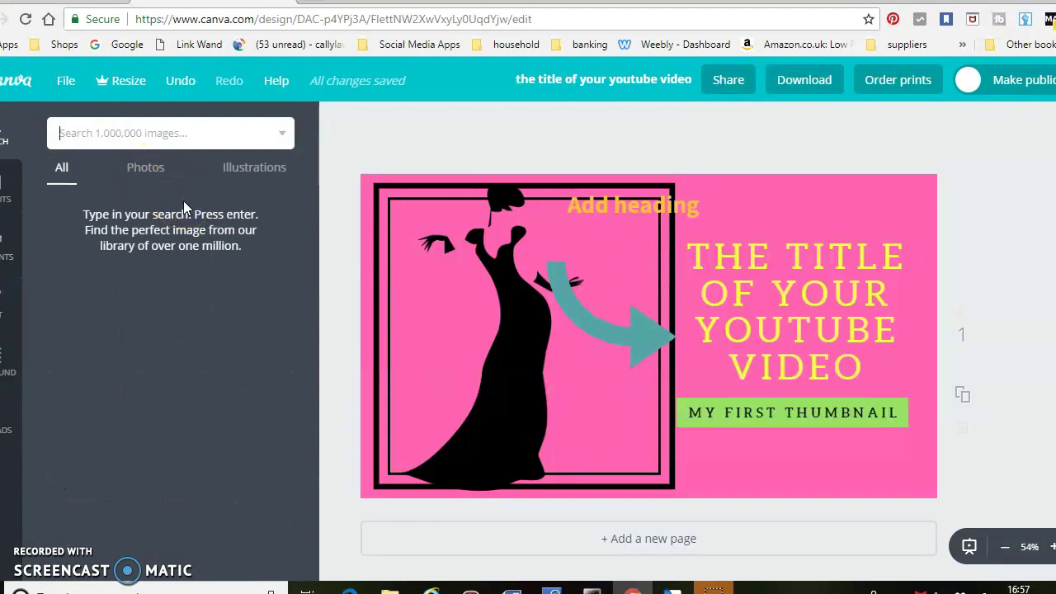
# Search the image library for "cat" and place the small teal cat with the red tail inside the border beside the dress hem.
pyautogui.write('cat')
pyautogui.press('Return')
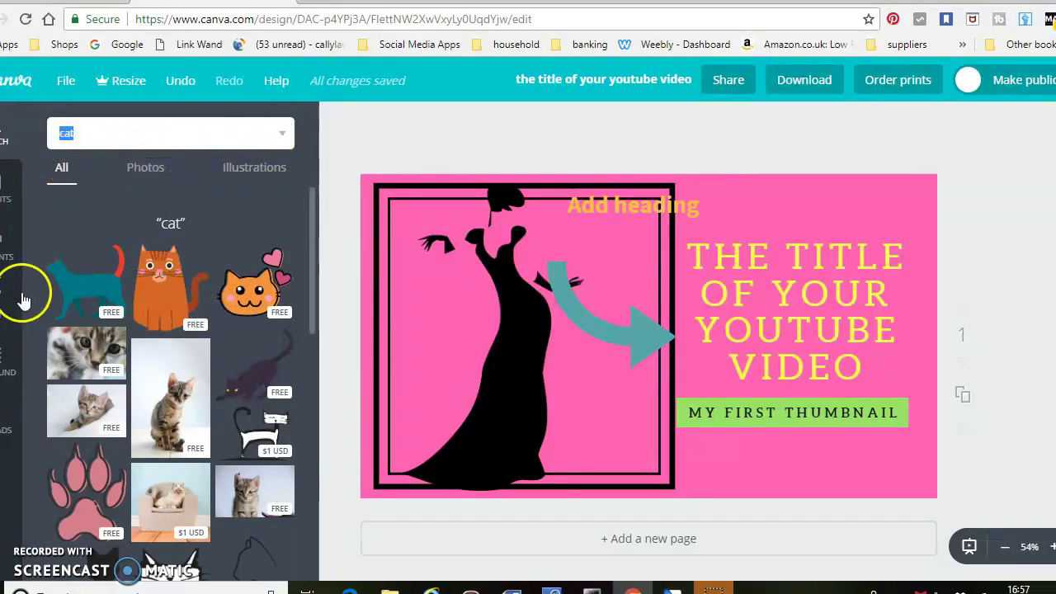
pyautogui.moveTo(87, 292); pyautogui.dragTo(647, 329)
pyautogui.moveTo(821, 169); pyautogui.dragTo(598, 437)
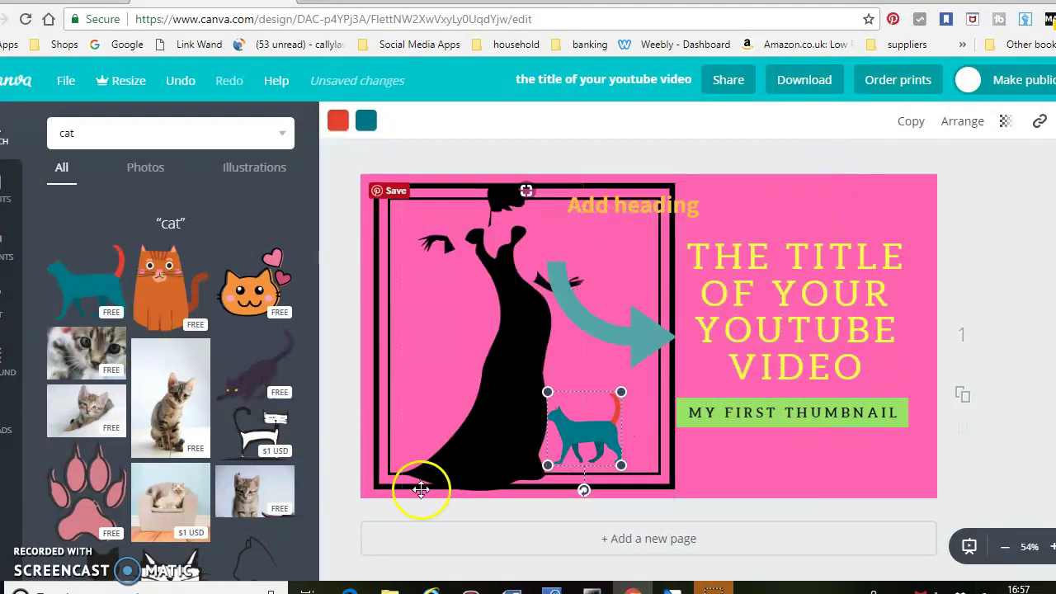
pyautogui.click(975, 283)
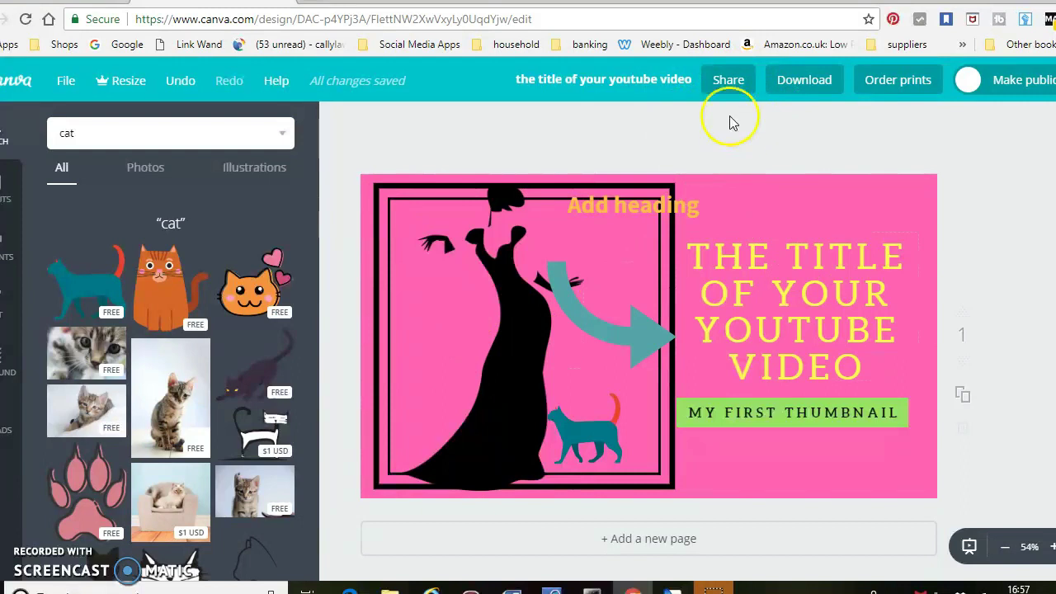
# Review the file types offered for downloading the design, keep PNG (Recommended) selected, and close the download options.
pyautogui.click(809, 84)
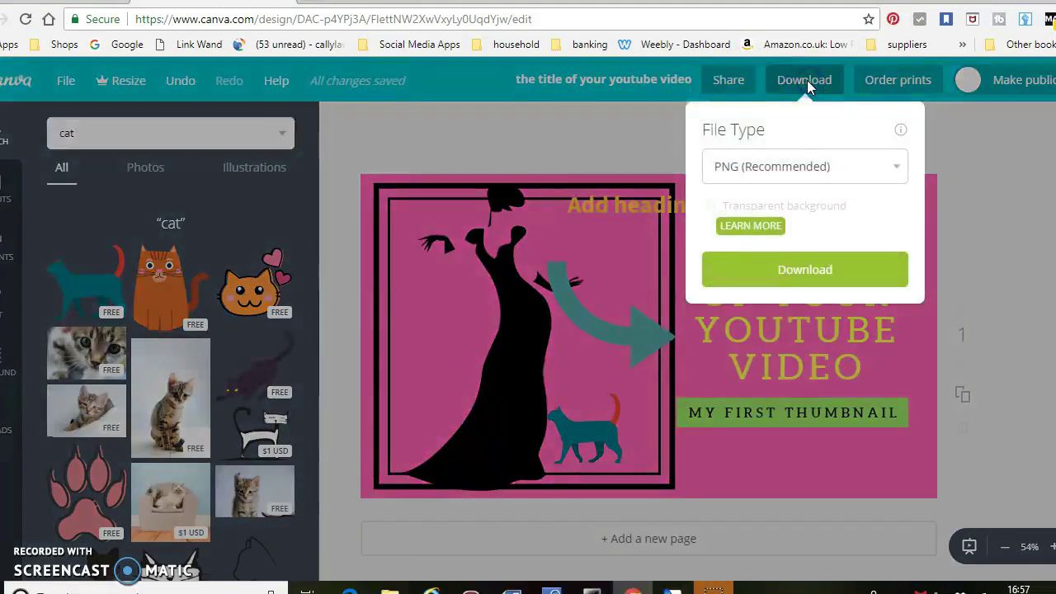
pyautogui.click(898, 170)
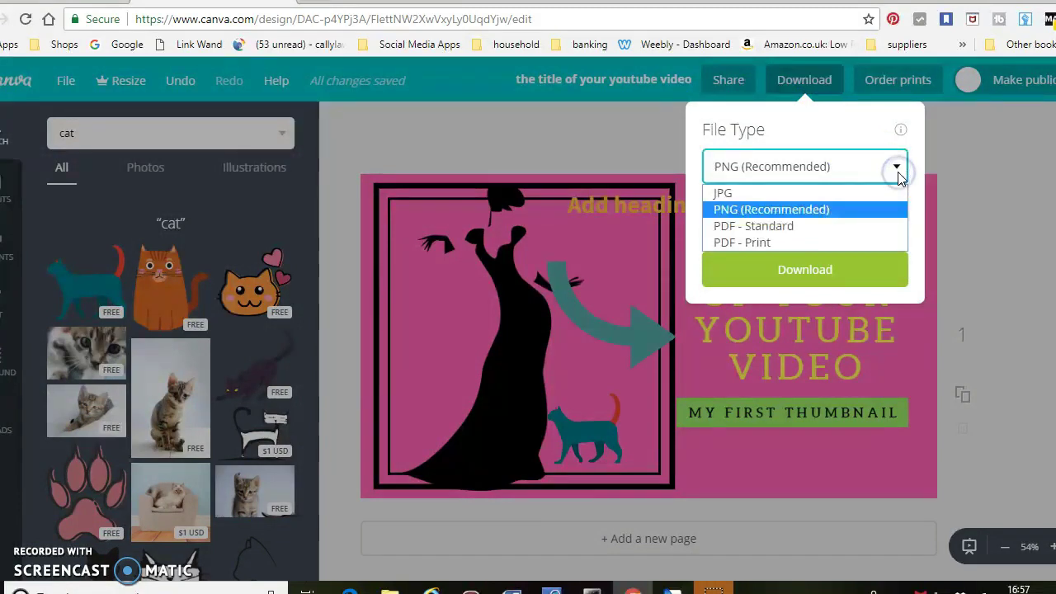
pyautogui.click(774, 211)
pyautogui.click(930, 226)
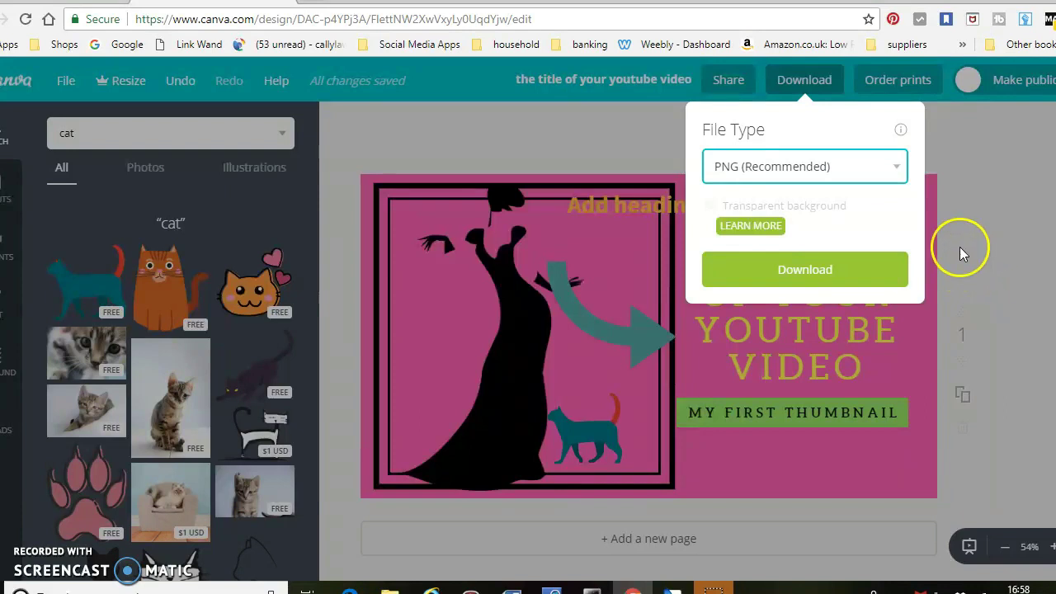
pyautogui.click(997, 223)
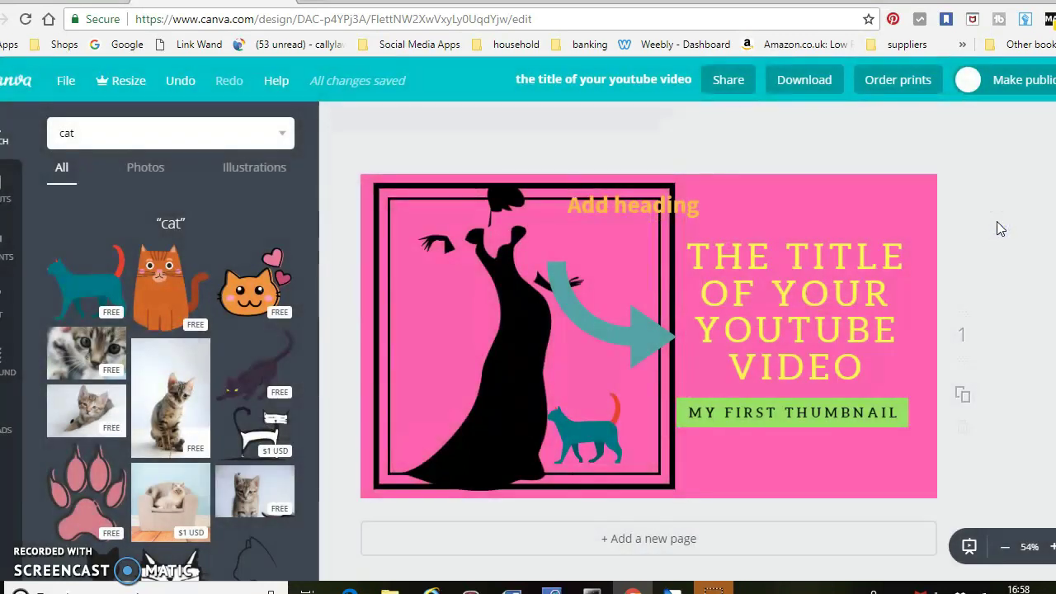
pyautogui.click(976, 238)
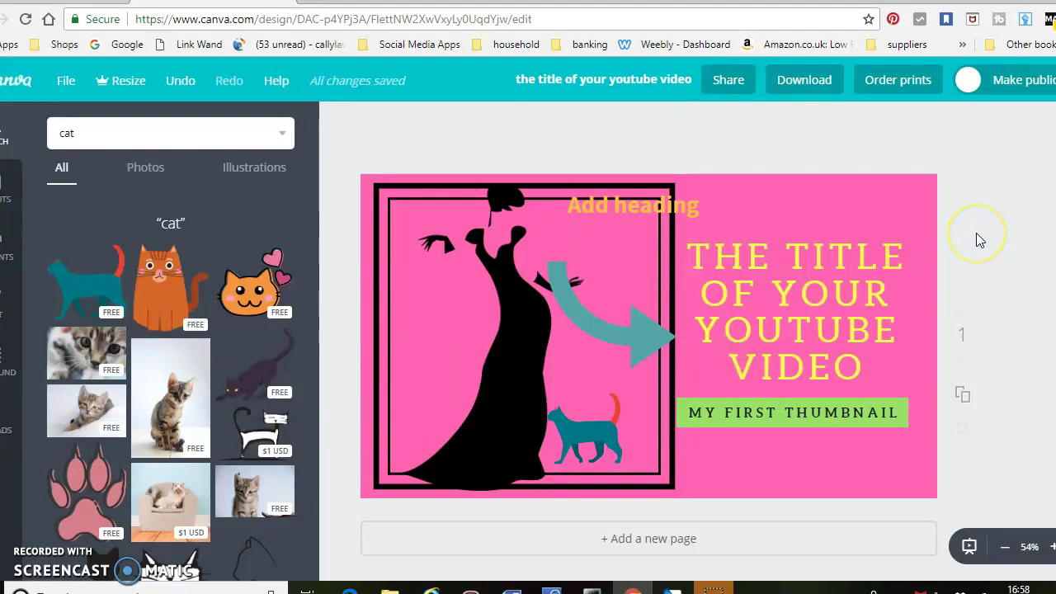
pyautogui.click(999, 221)
# Leave the thumbnail design for the home page and look through the saved designs.
pyautogui.click(130, 135)
pyautogui.click(23, 81)
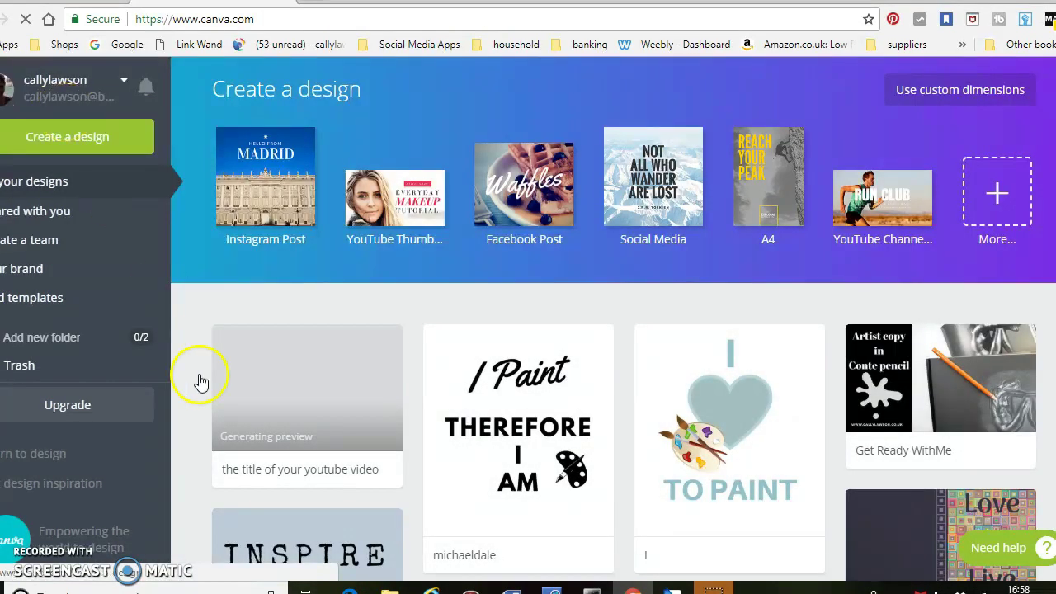
pyautogui.scroll(-3, 709, 326)
pyautogui.scroll(-12, 719, 319)
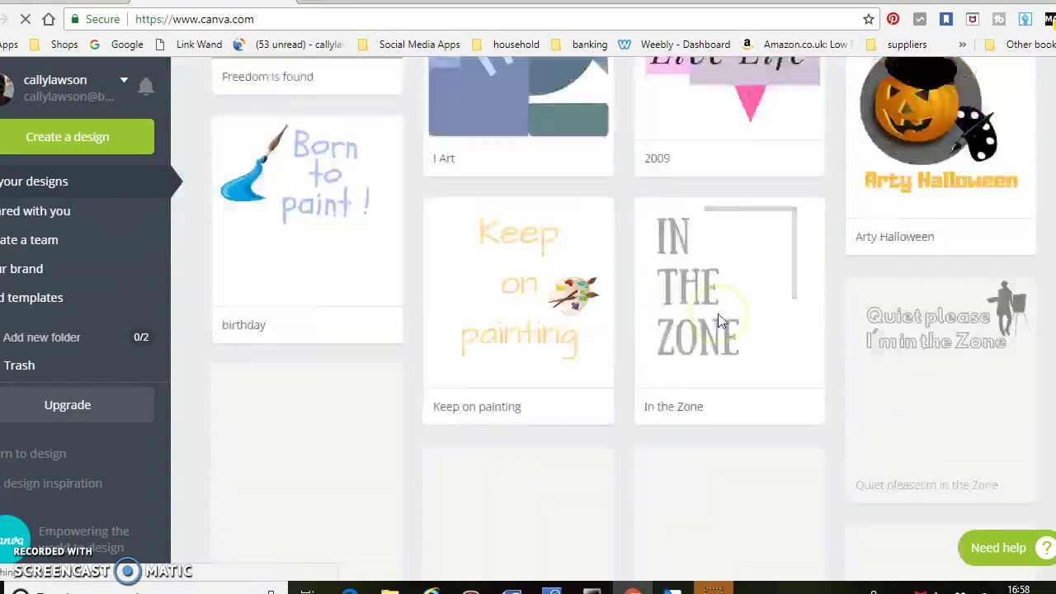
pyautogui.scroll(10, 718, 313)
pyautogui.scroll(5, 723, 322)
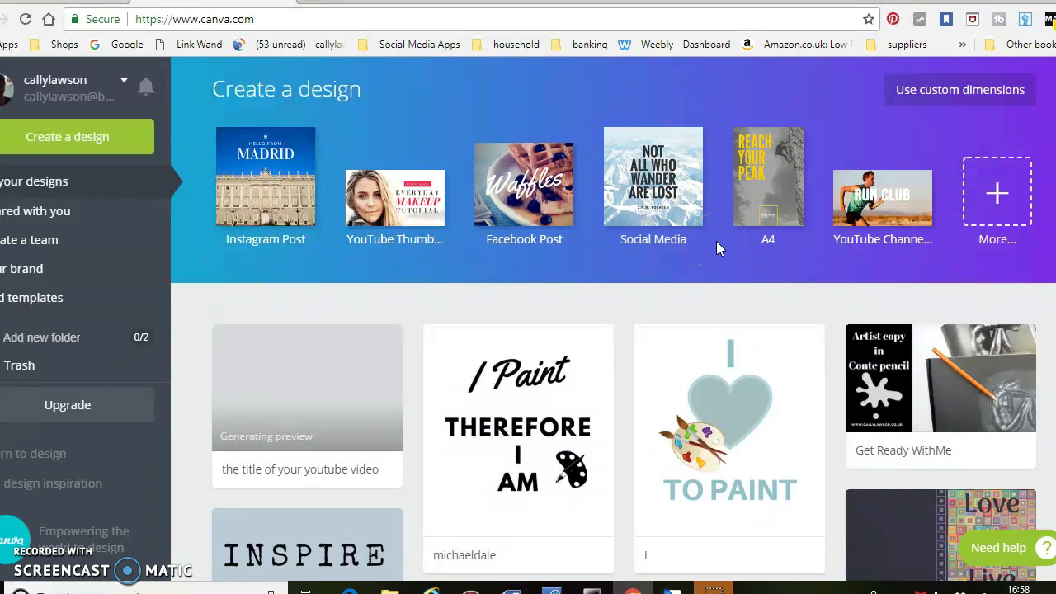
pyautogui.moveTo(962, 443)
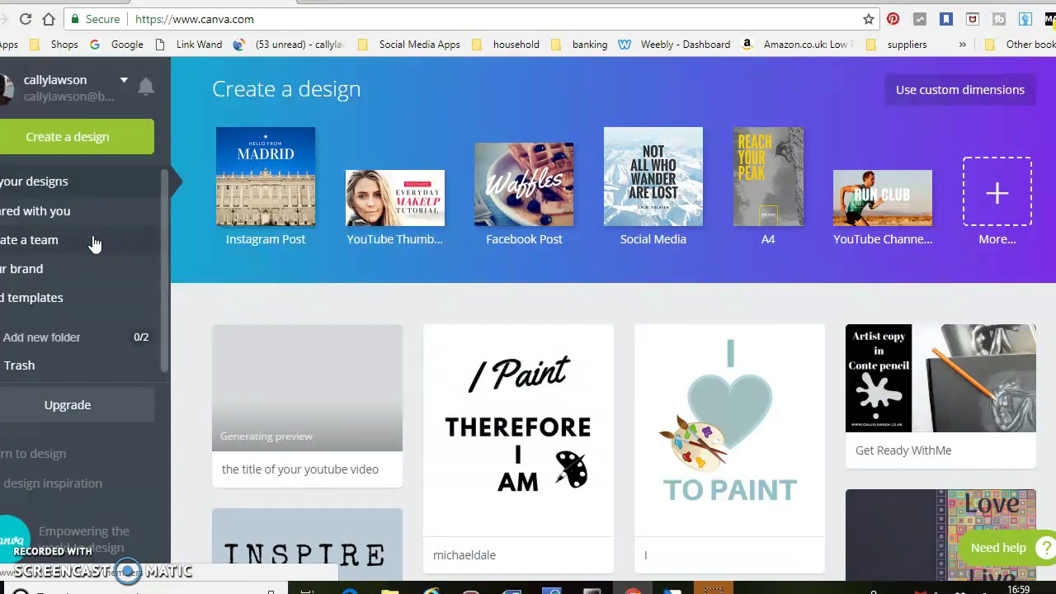
pyautogui.click(280, 251)
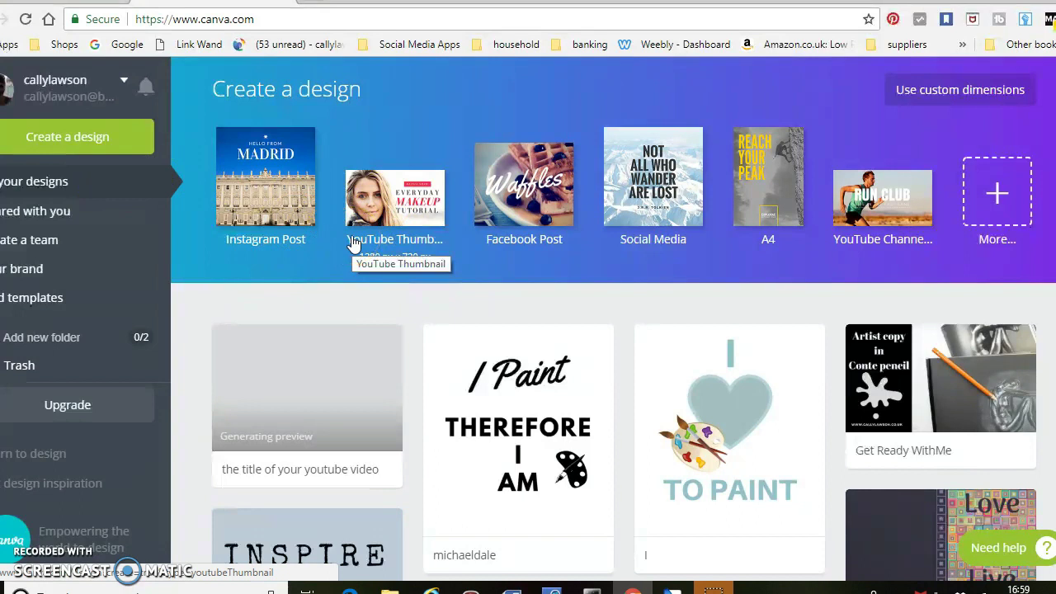
pyautogui.click(457, 285)
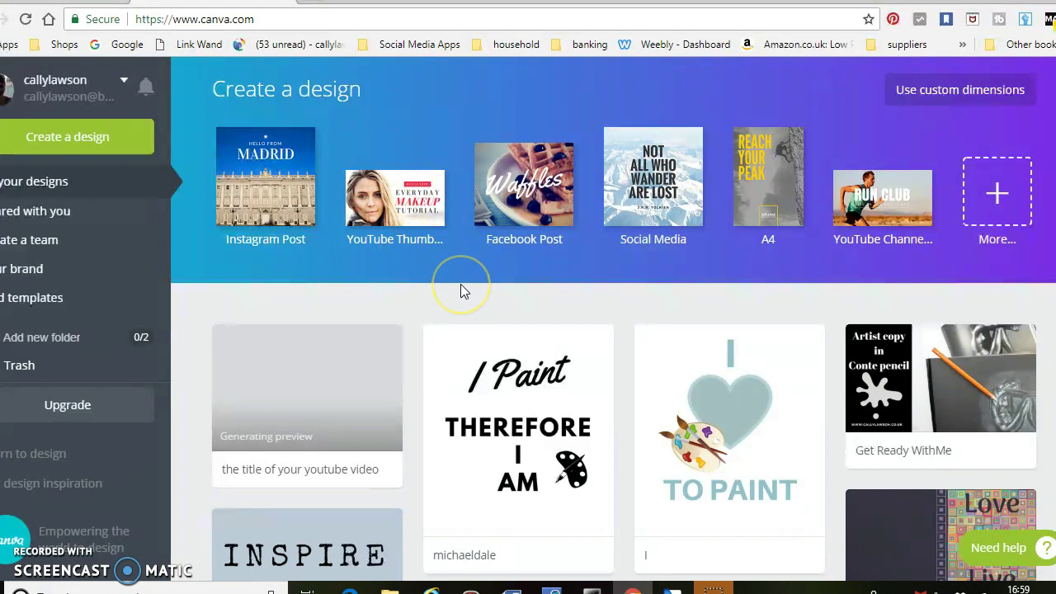
pyautogui.click(455, 279)
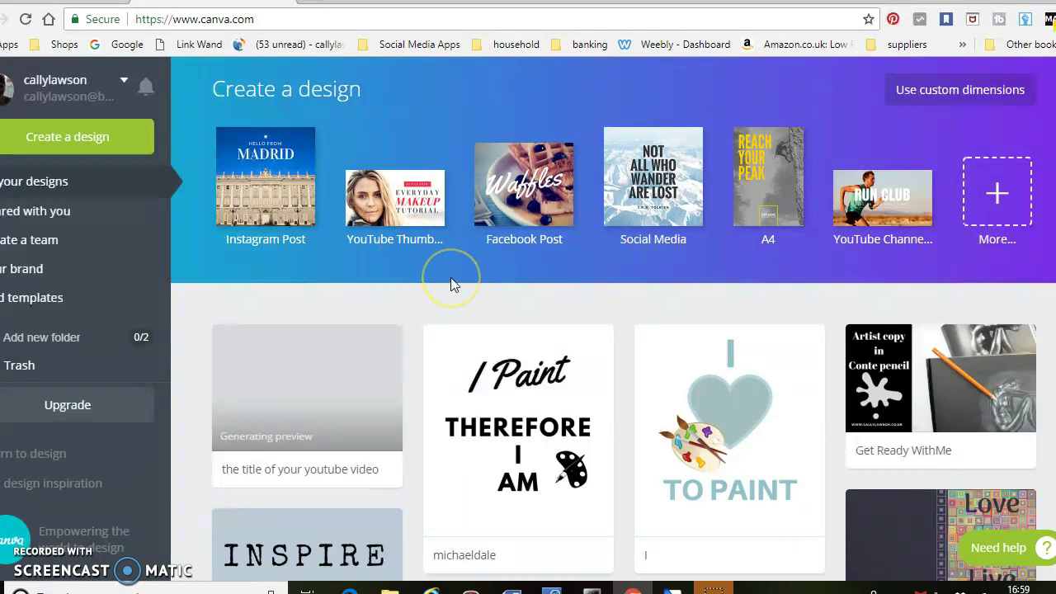